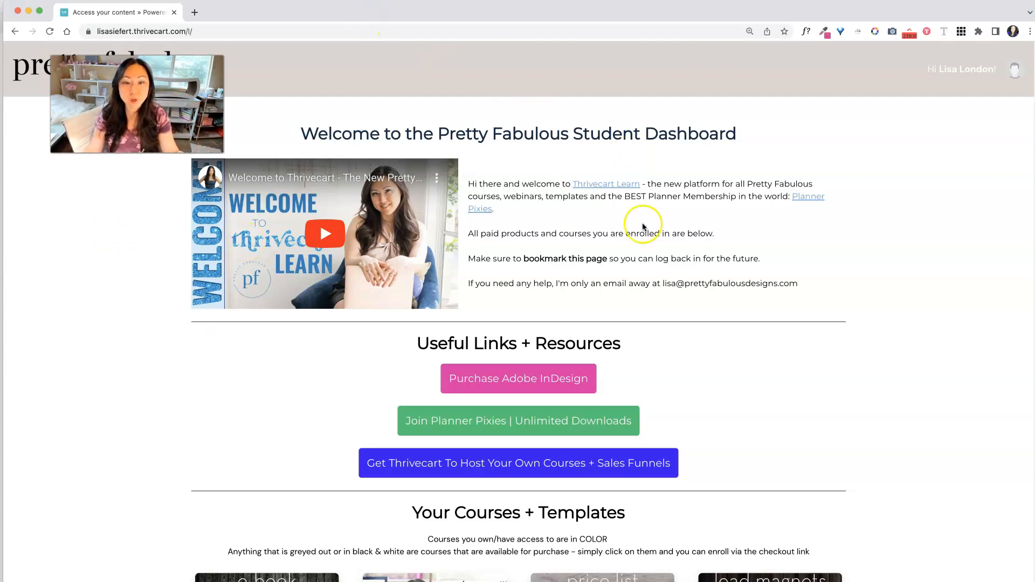
# Open the D00 - Discontinued Digital Planner Template Pretty in Pink Dated course and view its lesson about the missing Canva version.
pyautogui.scroll(-8, 757, 397)
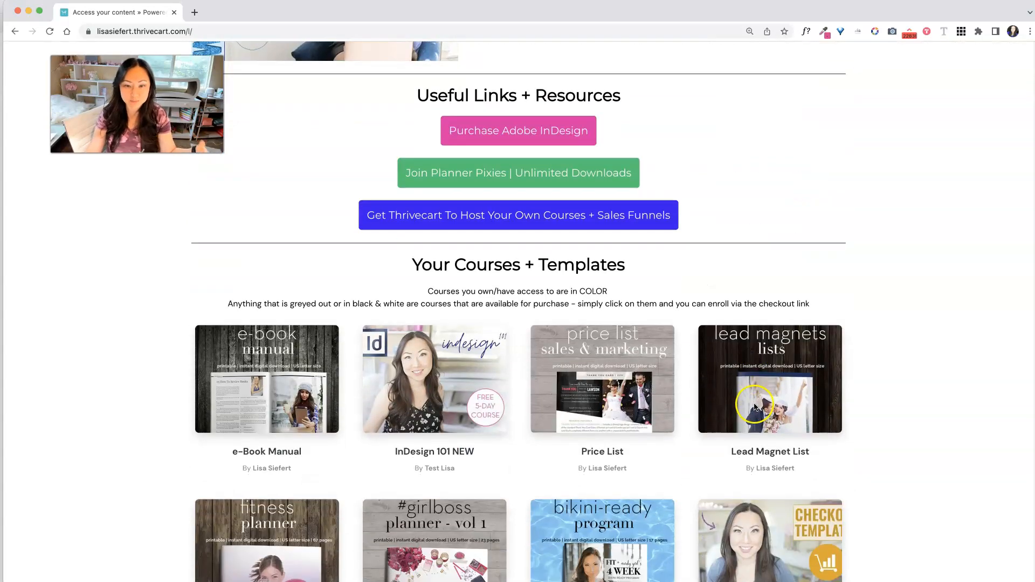
pyautogui.scroll(-5, 752, 407)
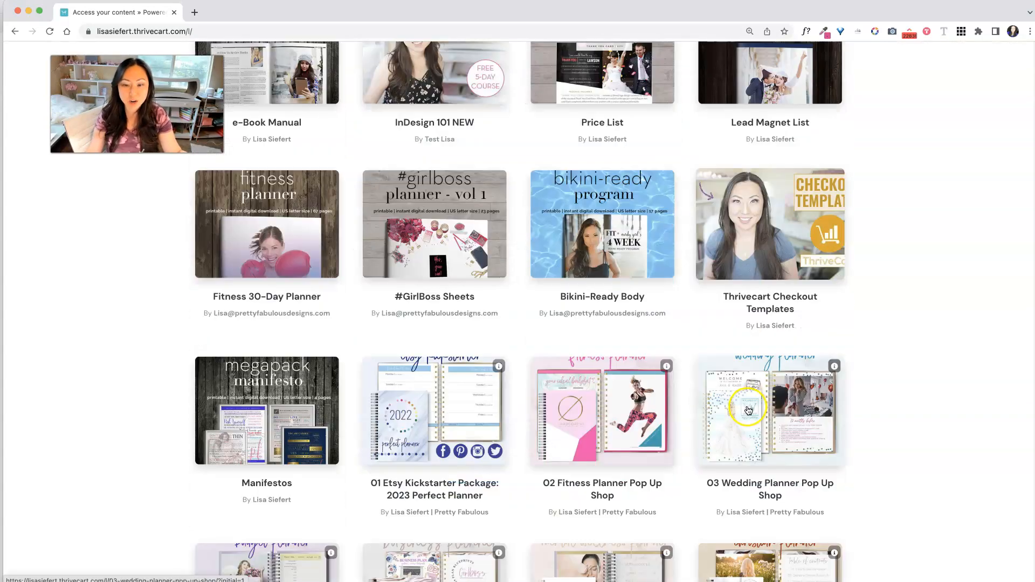
pyautogui.scroll(-5, 746, 411)
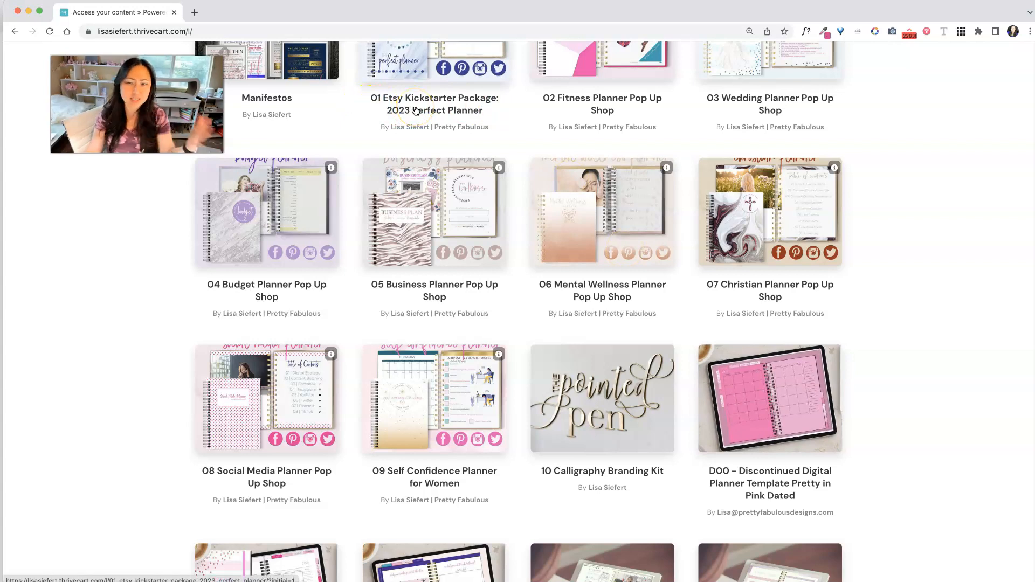
pyautogui.scroll(-5, 566, 143)
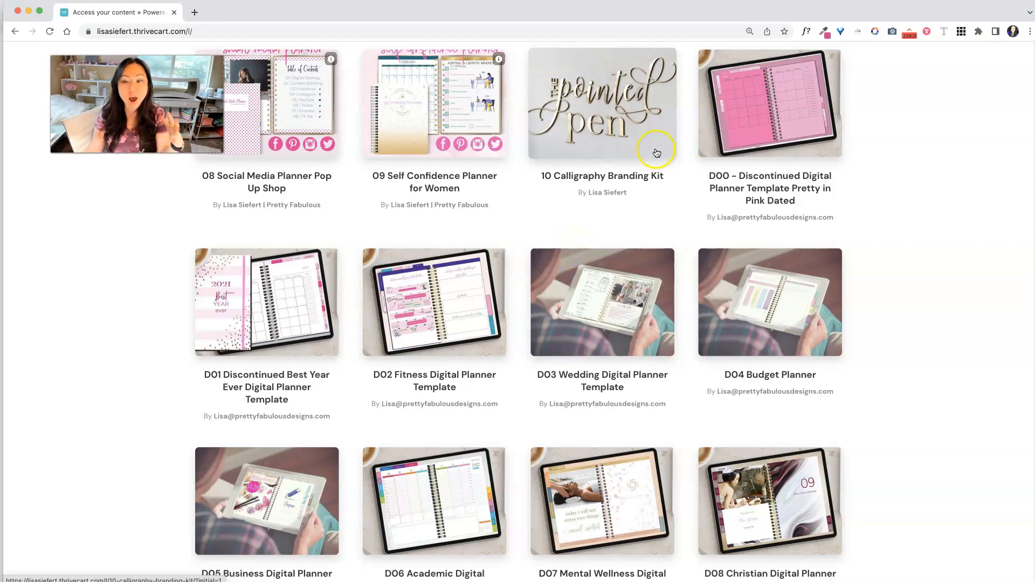
pyautogui.click(802, 132)
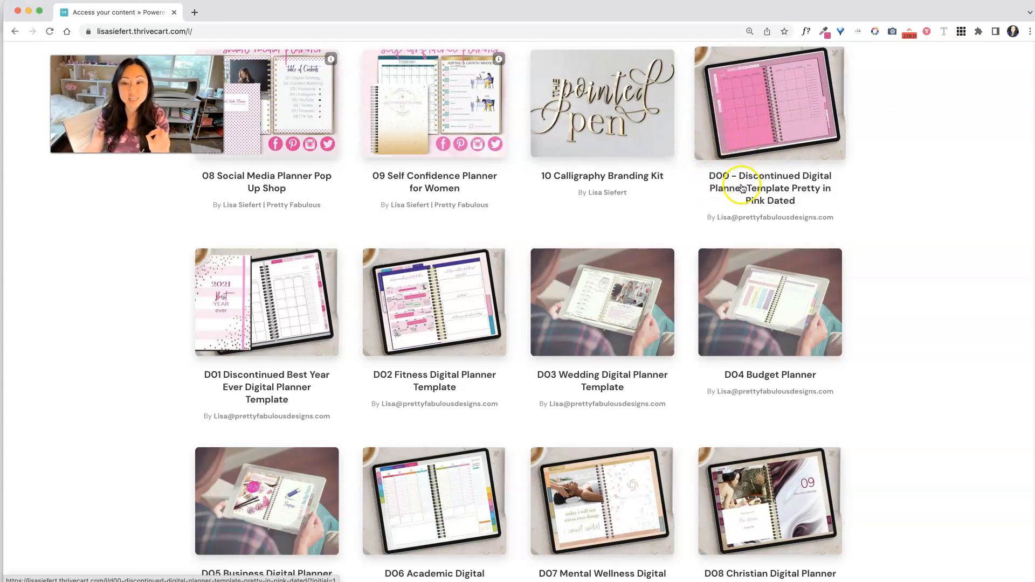
pyautogui.click(782, 116)
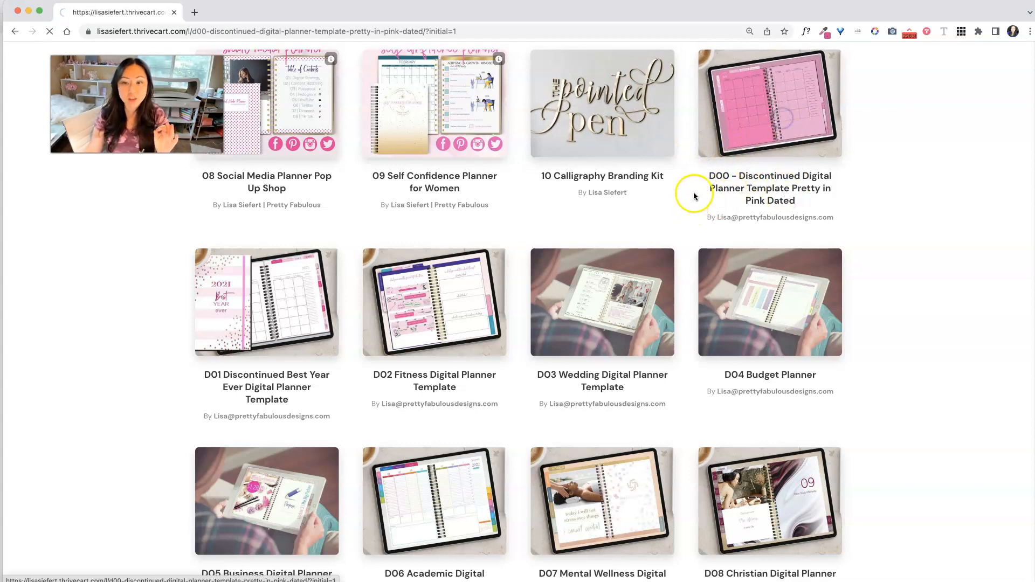
pyautogui.click(64, 375)
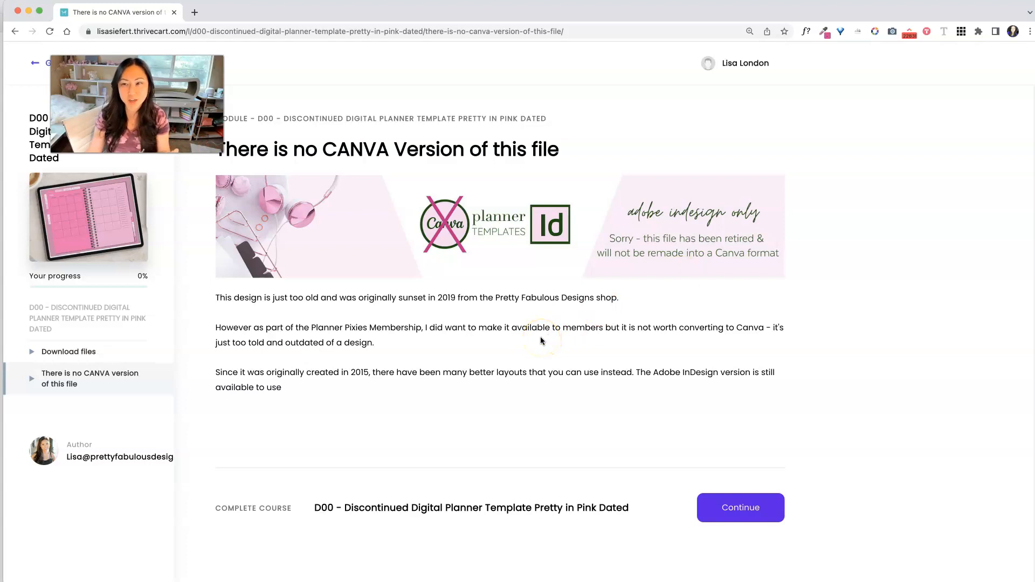
# Return to the student dashboard and look through the digital planner templates from D01 to D18.
pyautogui.click(37, 65)
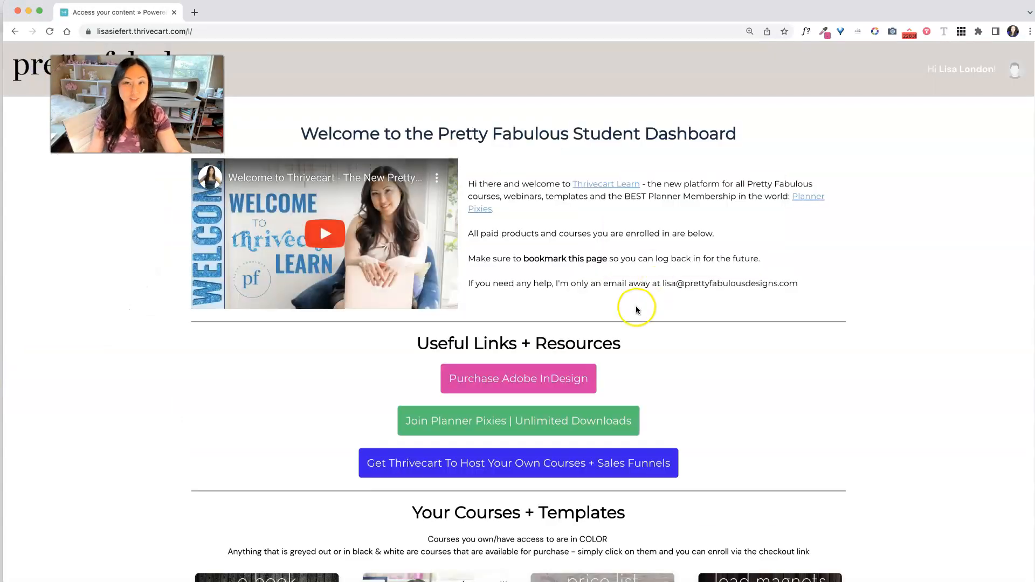
pyautogui.scroll(-20, 634, 305)
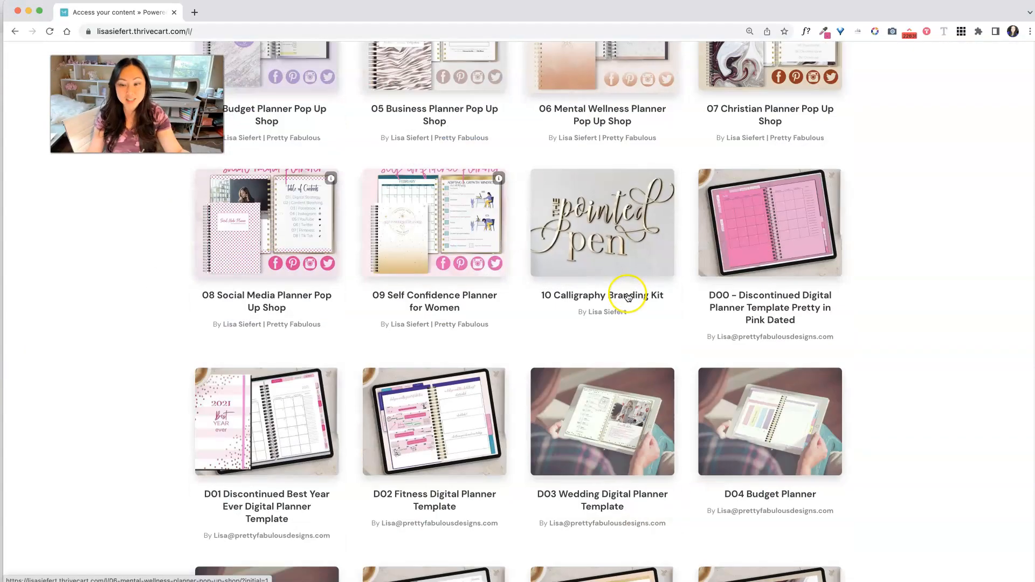
pyautogui.scroll(-5, 221, 367)
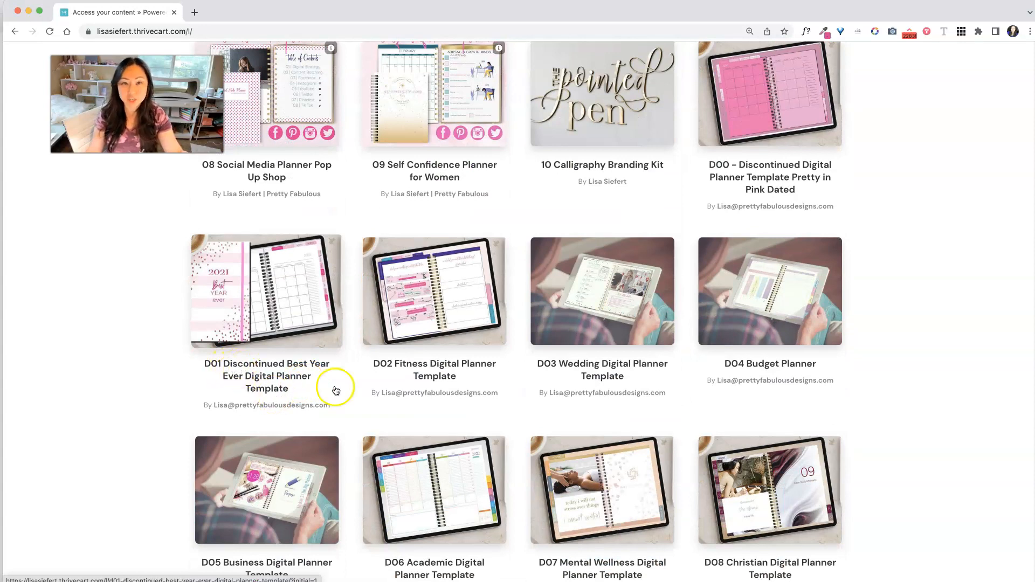
pyautogui.scroll(-2, 683, 411)
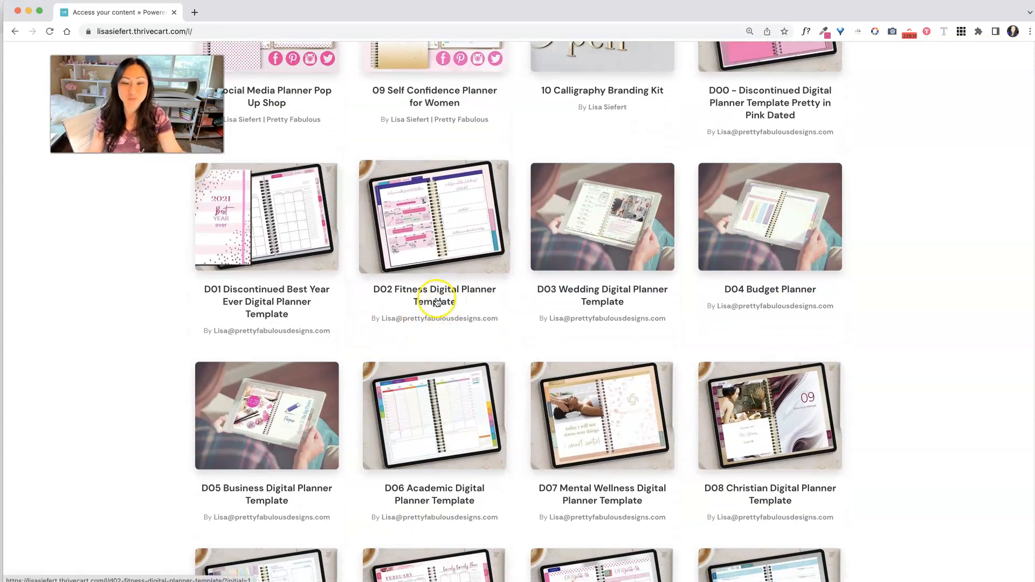
pyautogui.scroll(-1, 818, 314)
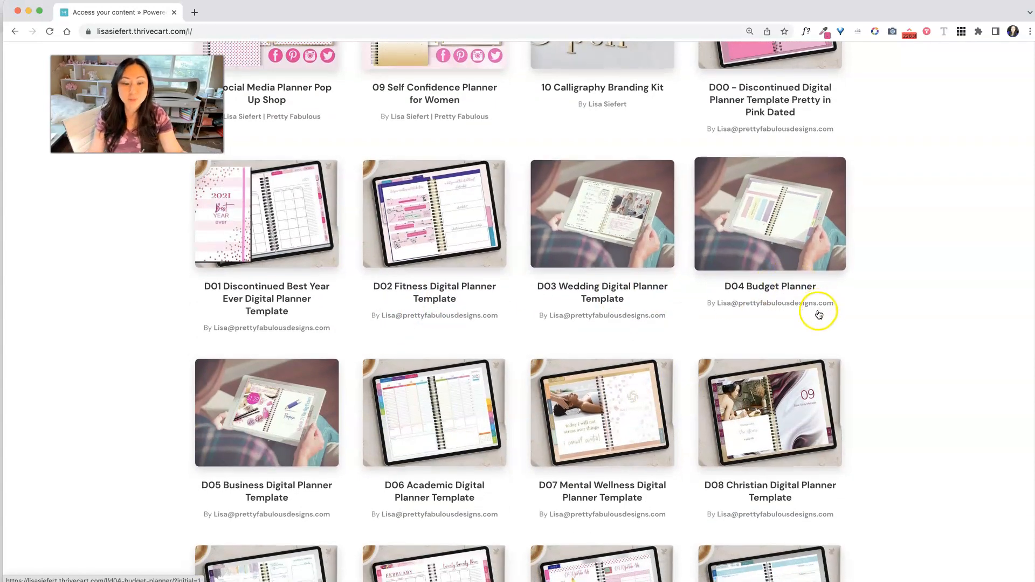
pyautogui.scroll(-3, 818, 315)
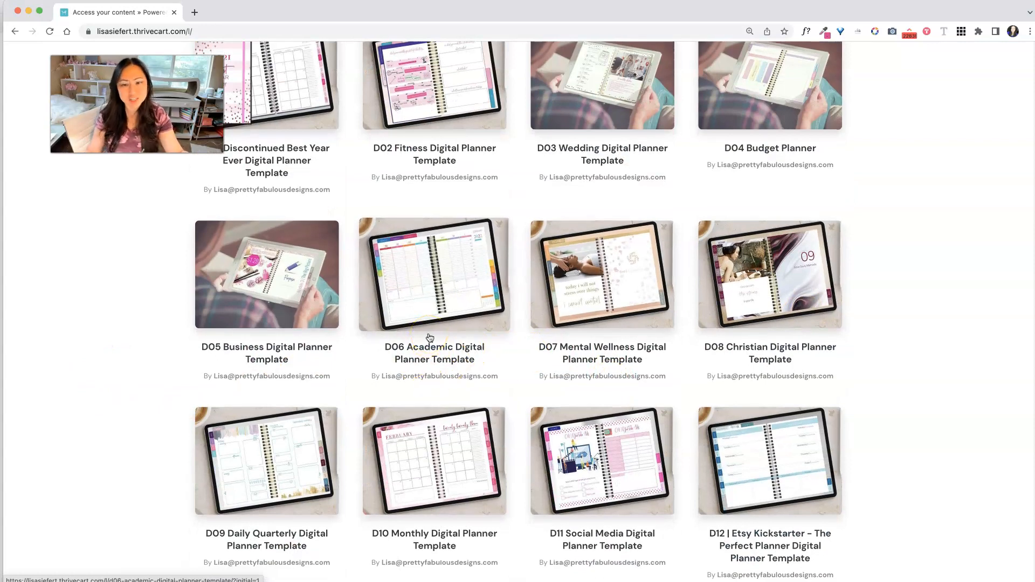
pyautogui.scroll(-1, 459, 312)
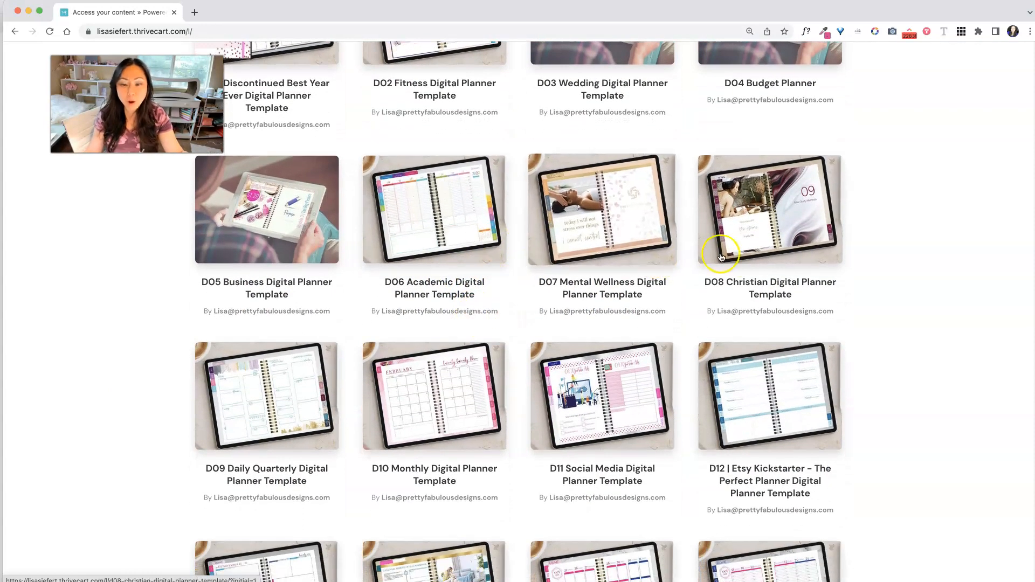
pyautogui.scroll(-1, 759, 296)
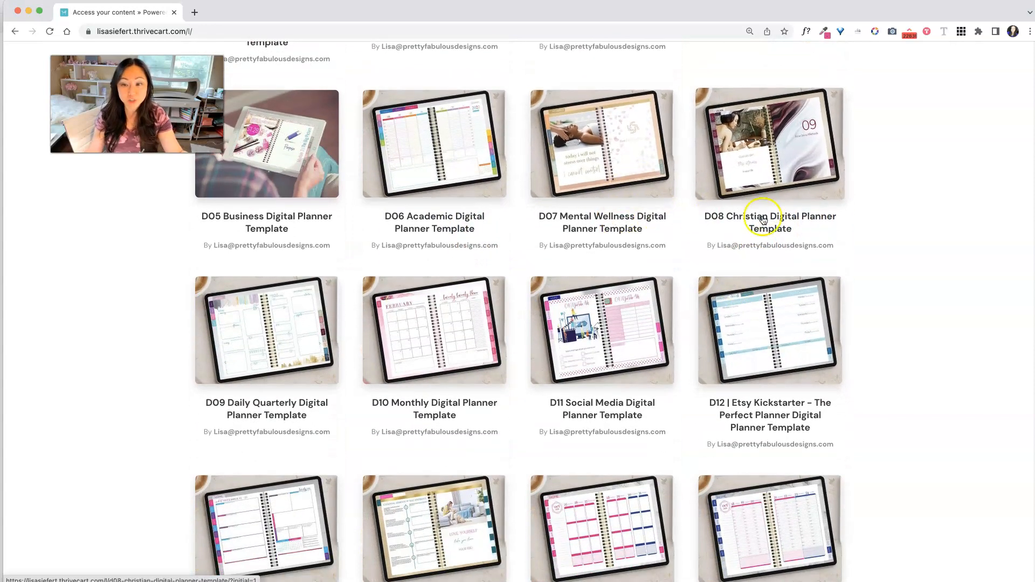
pyautogui.scroll(-1, 299, 316)
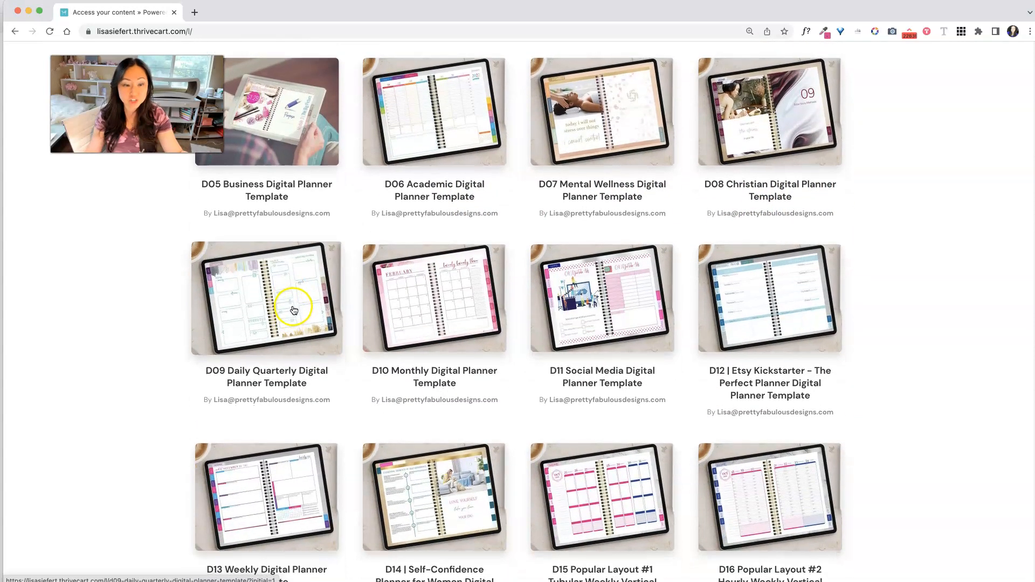
pyautogui.scroll(-1, 294, 310)
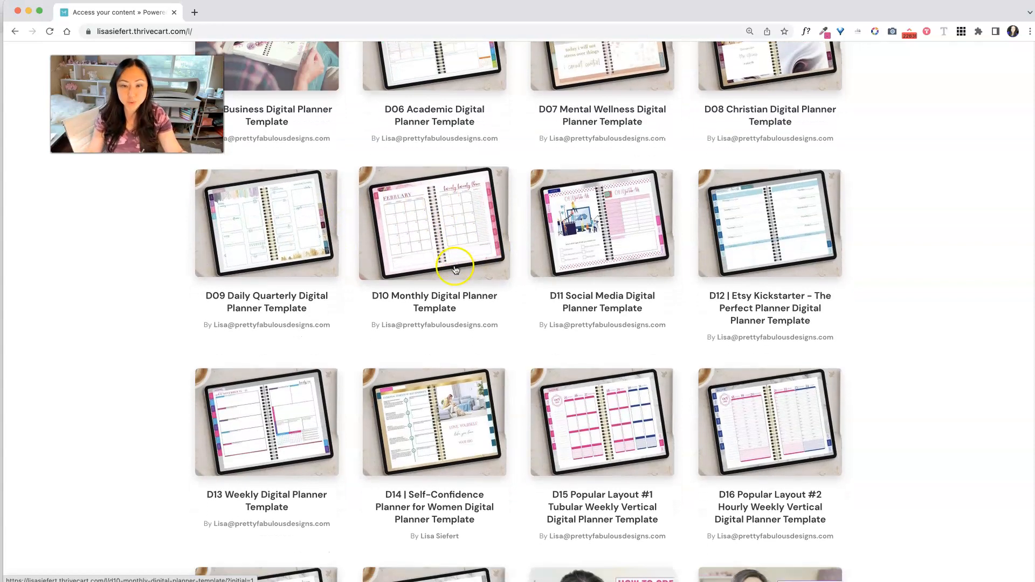
pyautogui.scroll(-4, 539, 272)
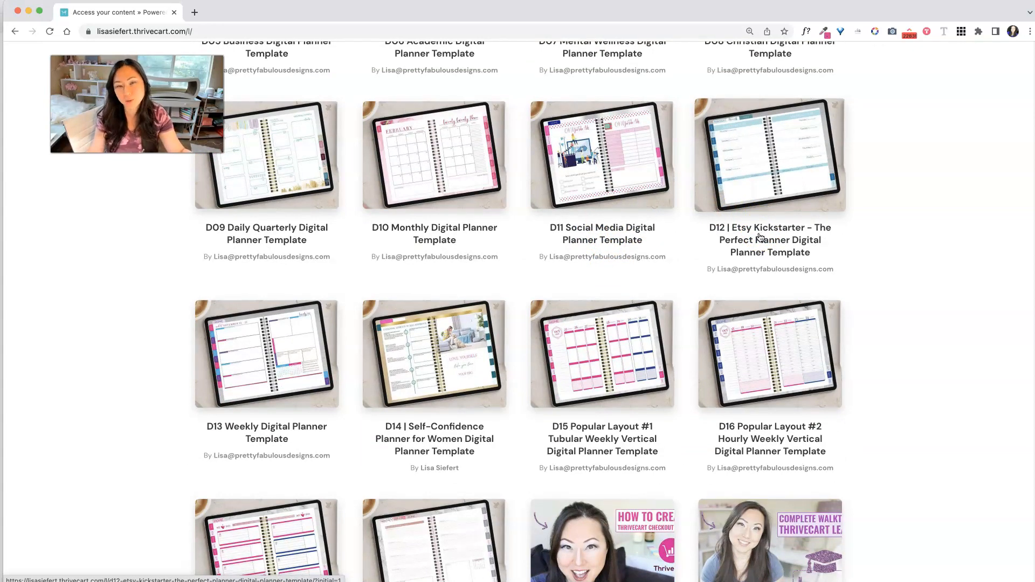
pyautogui.scroll(-3, 754, 232)
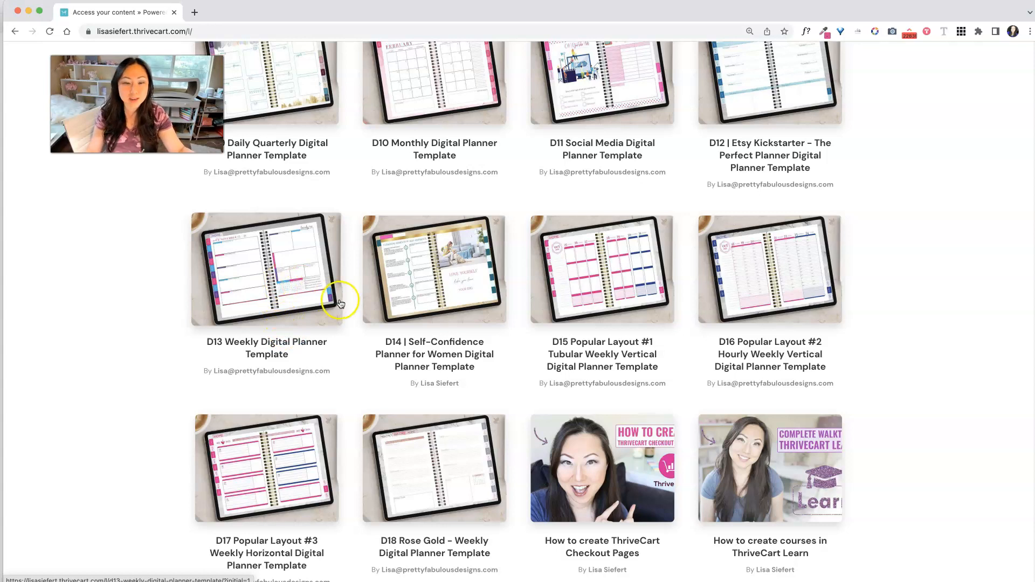
pyautogui.scroll(-1, 420, 296)
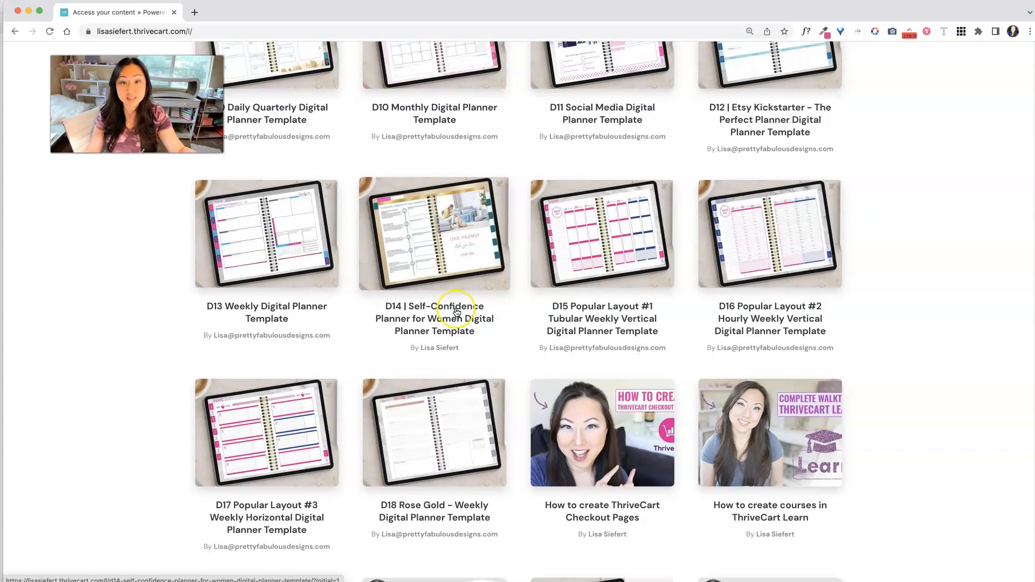
pyautogui.scroll(-1, 539, 302)
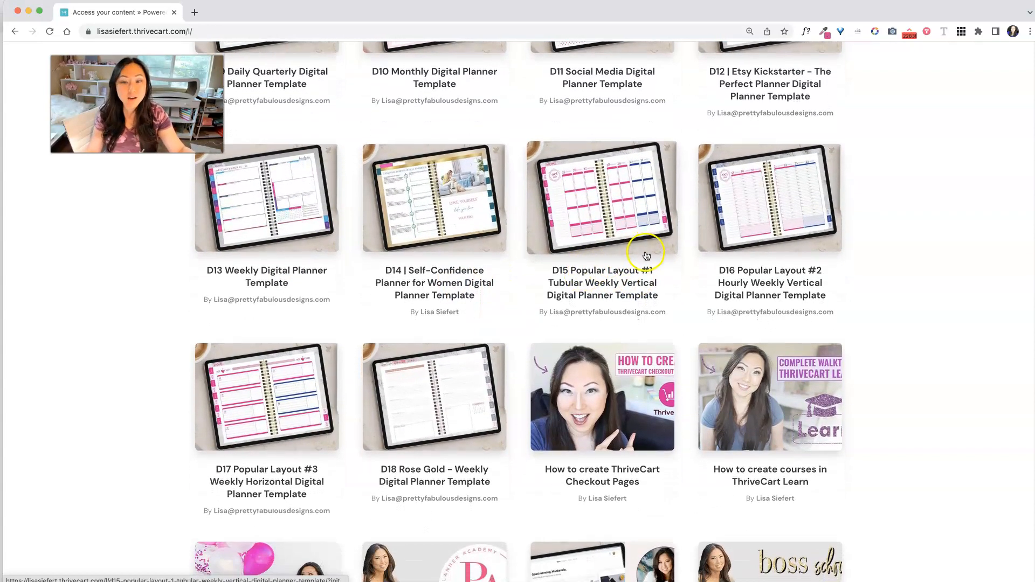
pyautogui.scroll(-2, 593, 259)
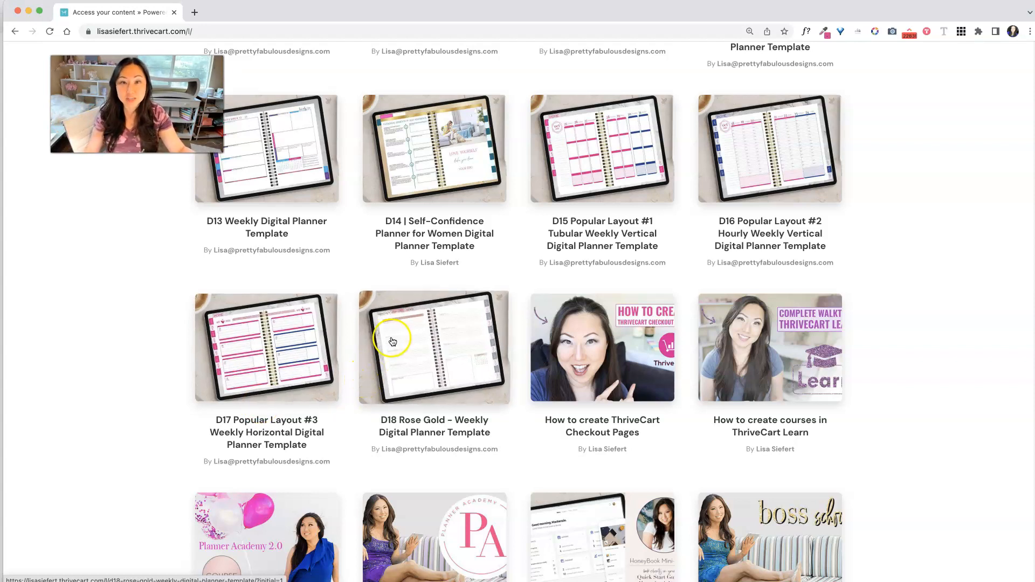
pyautogui.scroll(-2, 395, 372)
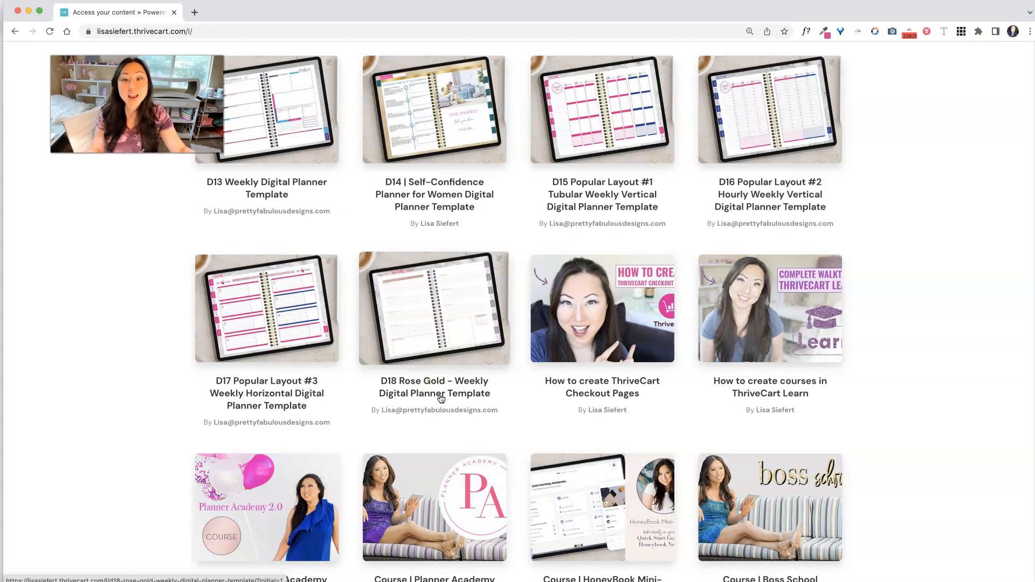
# Review the download lesson of the D15 Popular Layout #1 Tubular Weekly Vertical template, and return to the dashboard.
pyautogui.click(618, 191)
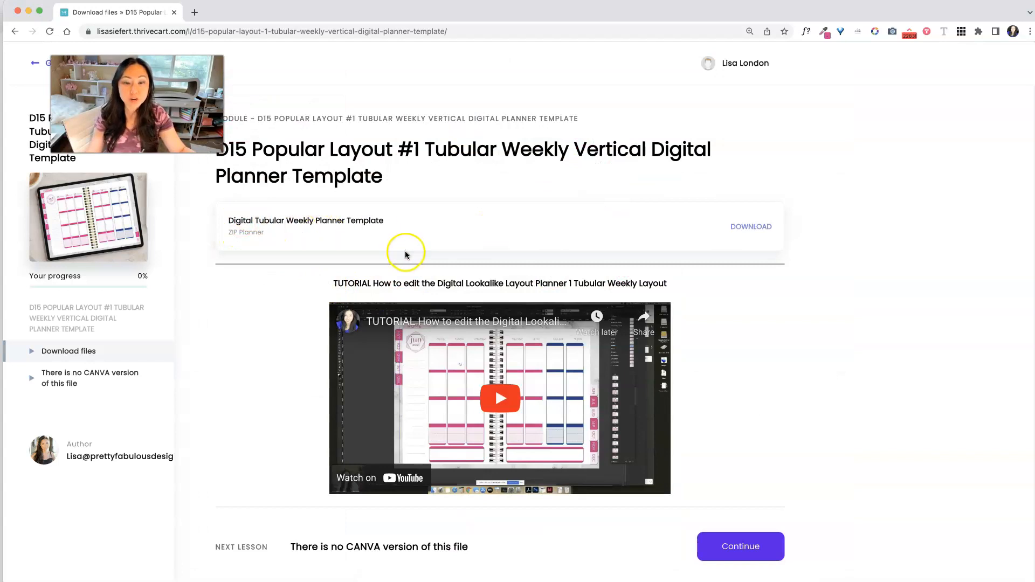
pyautogui.scroll(-2, 406, 254)
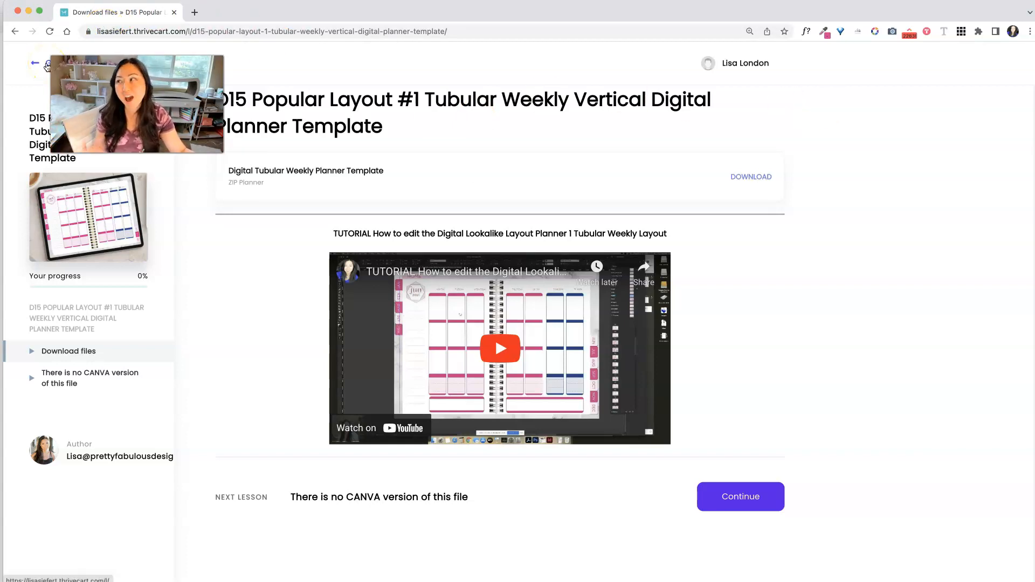
pyautogui.click(48, 66)
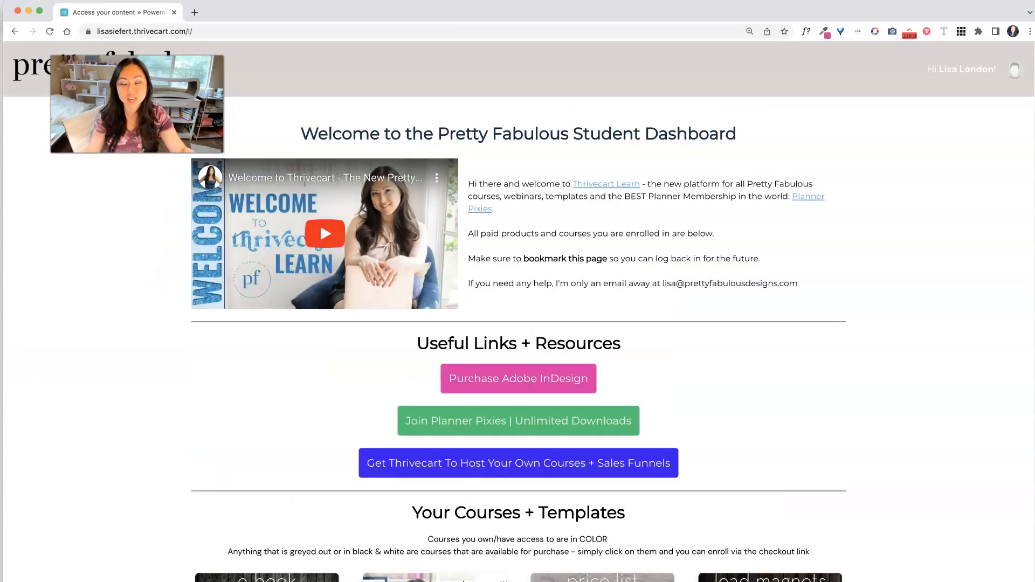
# Find the D11 Social Media Digital Planner Template among the courses and open it.
pyautogui.scroll(-4, 542, 260)
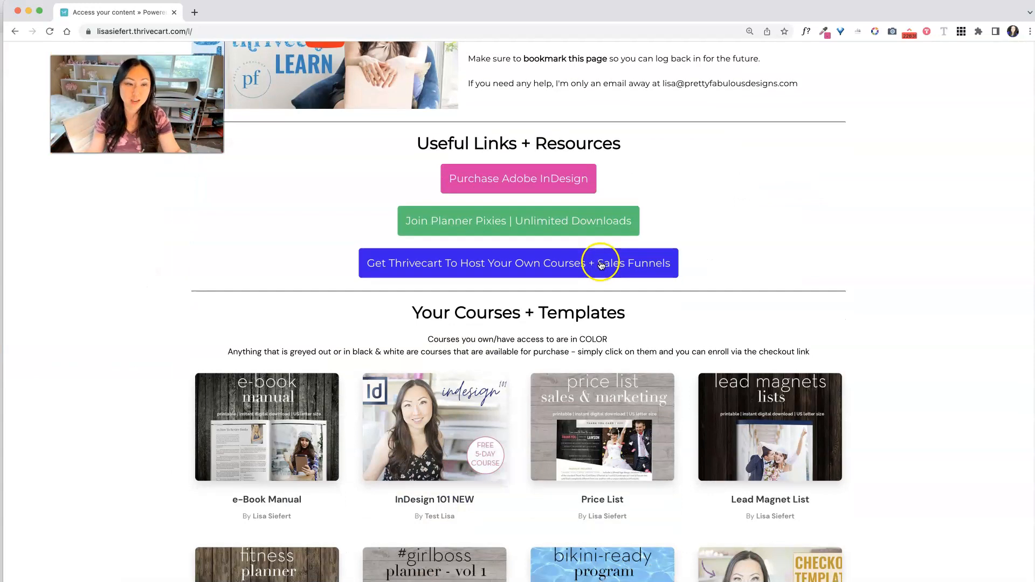
pyautogui.scroll(-4, 595, 264)
pyautogui.scroll(-12, 590, 265)
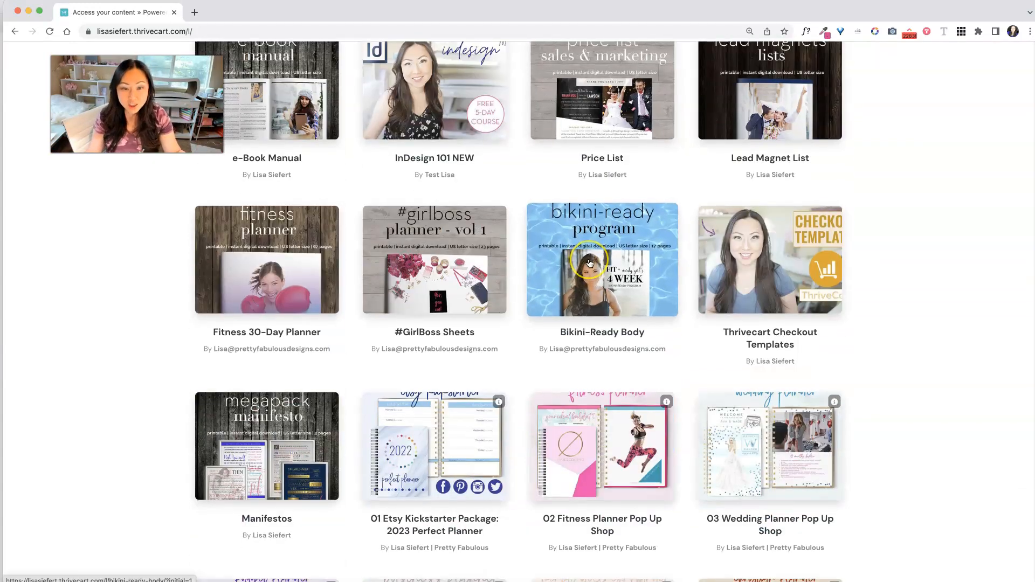
pyautogui.scroll(-13, 589, 263)
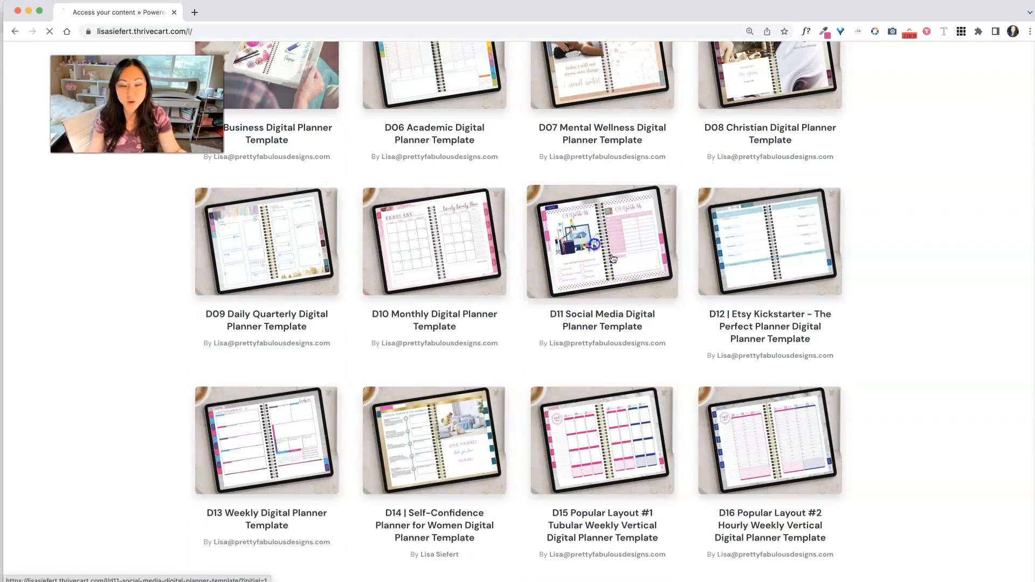
pyautogui.click(635, 278)
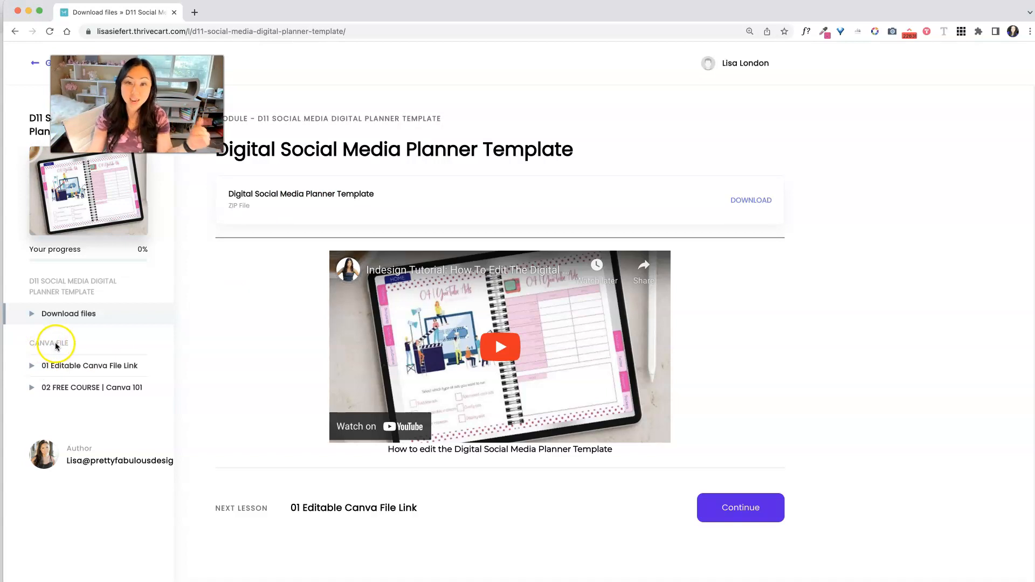
# Open the 01 Editable Canva File Link lesson and follow its Step 02 link to the shared Canva template.
pyautogui.click(83, 366)
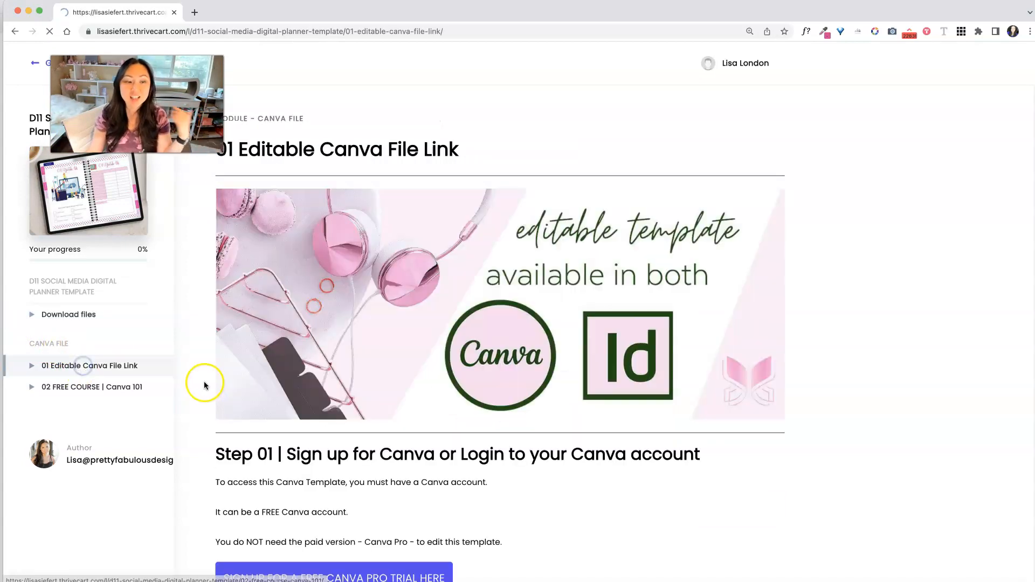
pyautogui.scroll(-7, 464, 353)
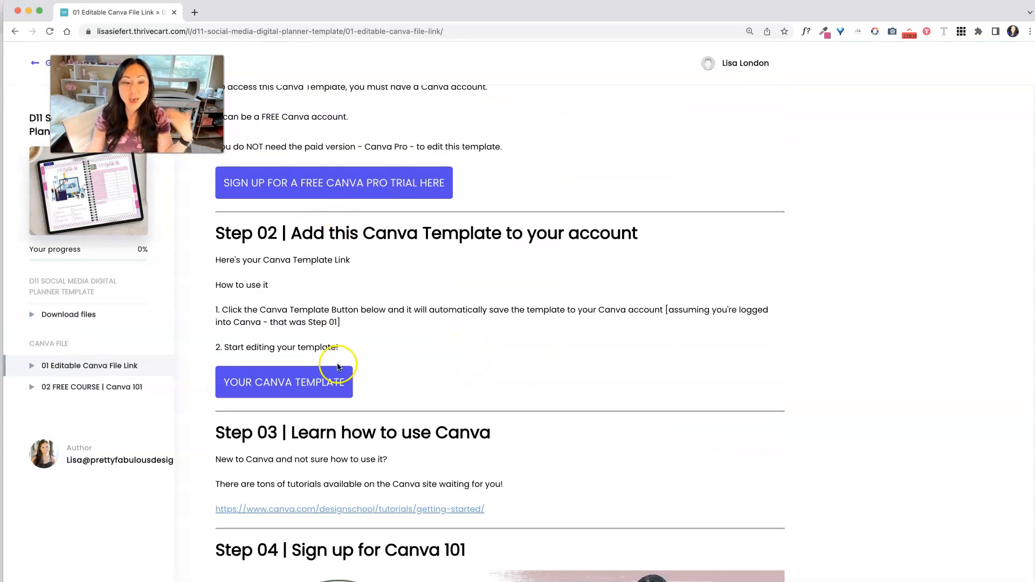
pyautogui.click(314, 382)
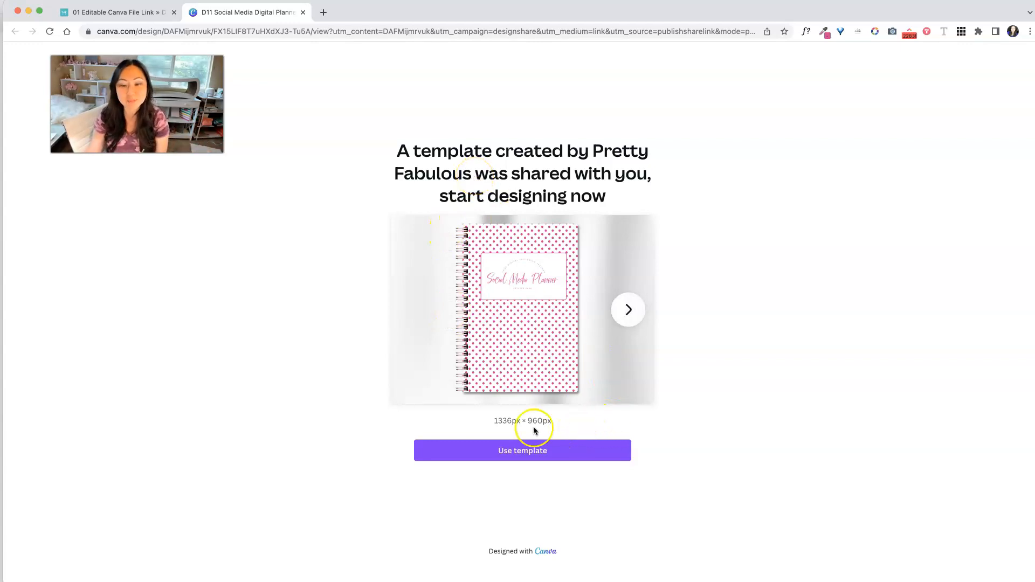
# Page forward through the Social Media Planner template preview to the 02 Content Batching section.
pyautogui.click(625, 317)
pyautogui.click(625, 313)
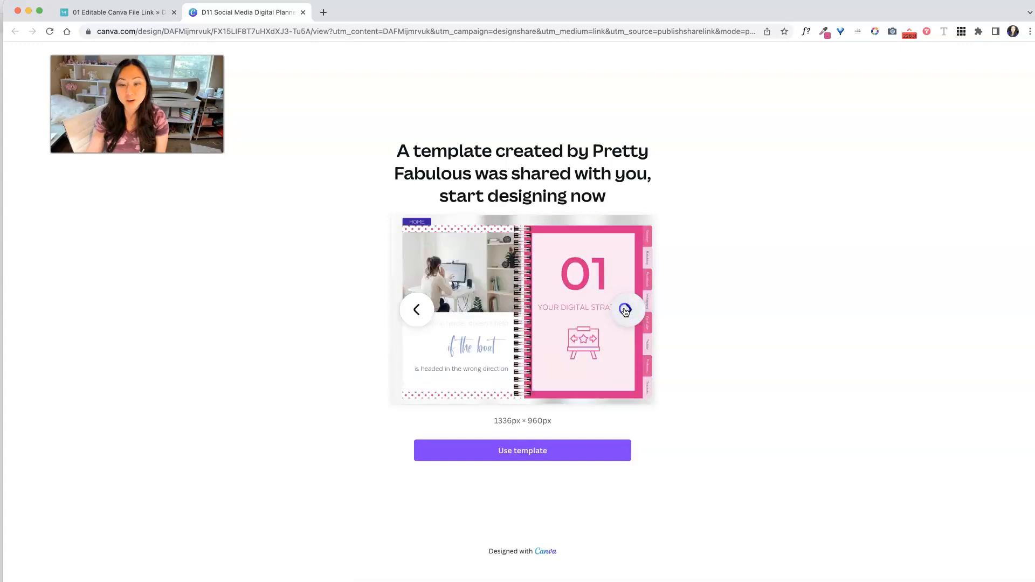
pyautogui.click(626, 312)
pyautogui.click(626, 310)
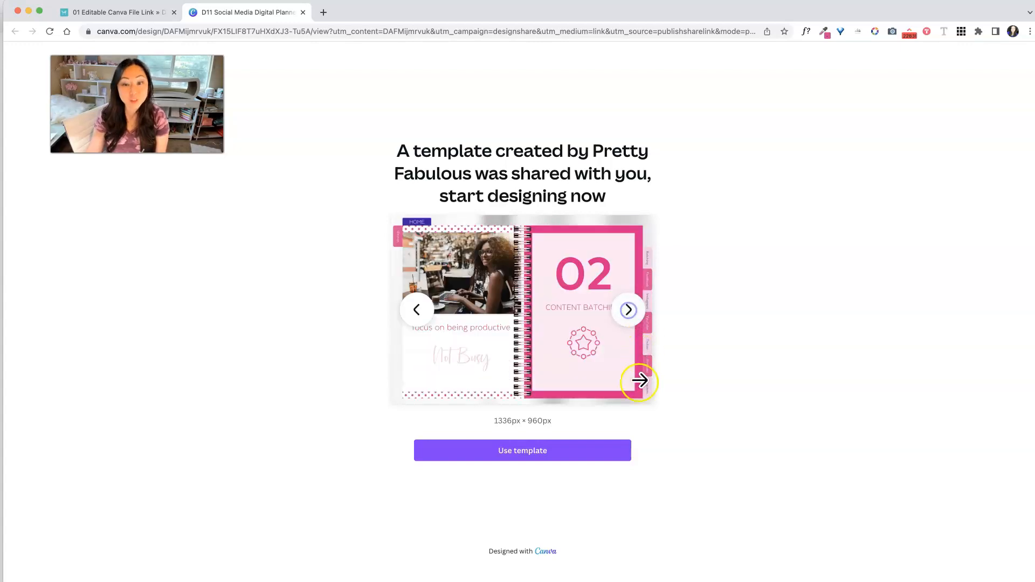
# Create an editable copy of the D11 Social Media Digital Planner template and select its polka-dot cover image.
pyautogui.click(537, 452)
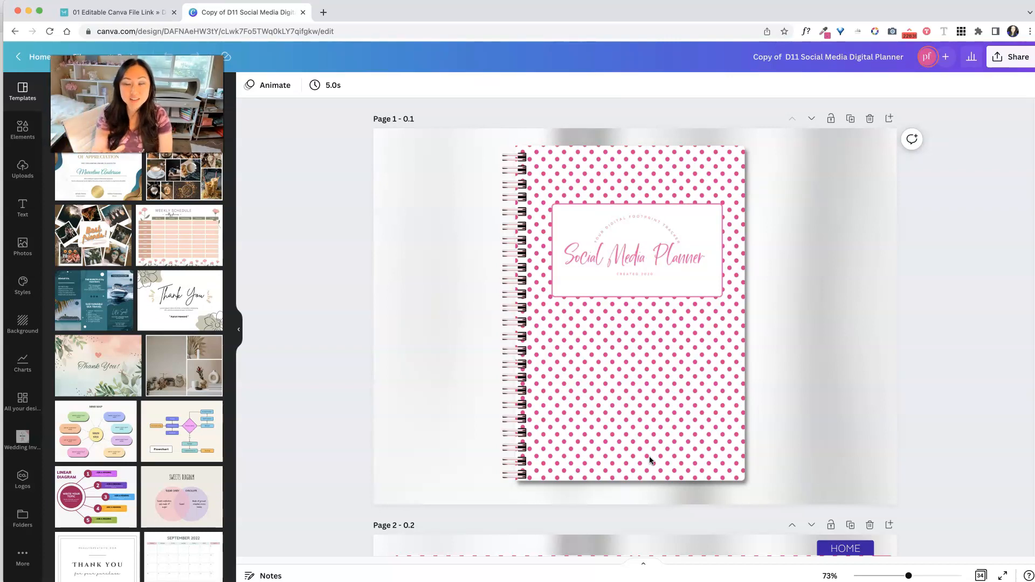
pyautogui.click(962, 294)
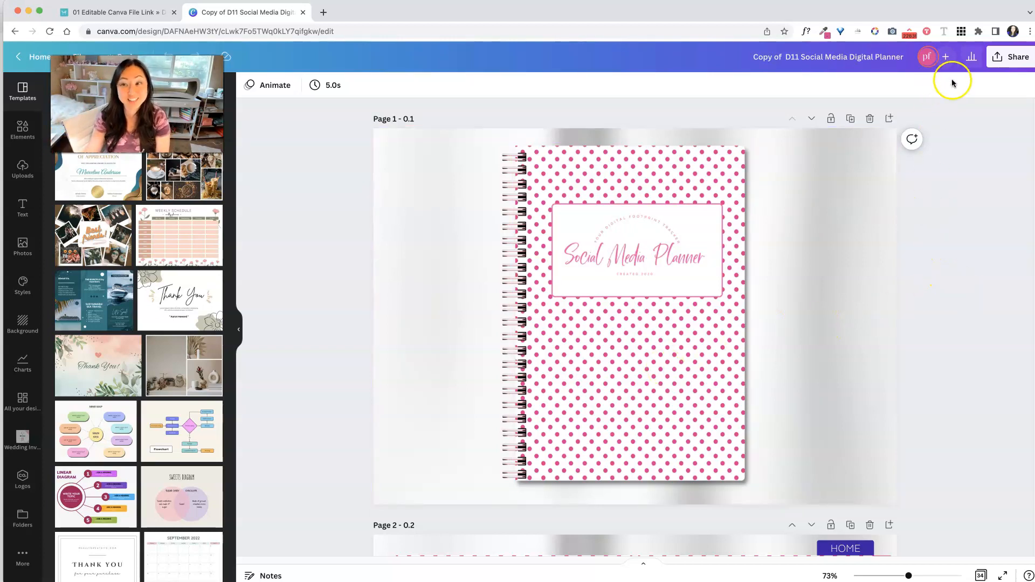
pyautogui.click(1002, 62)
pyautogui.click(739, 273)
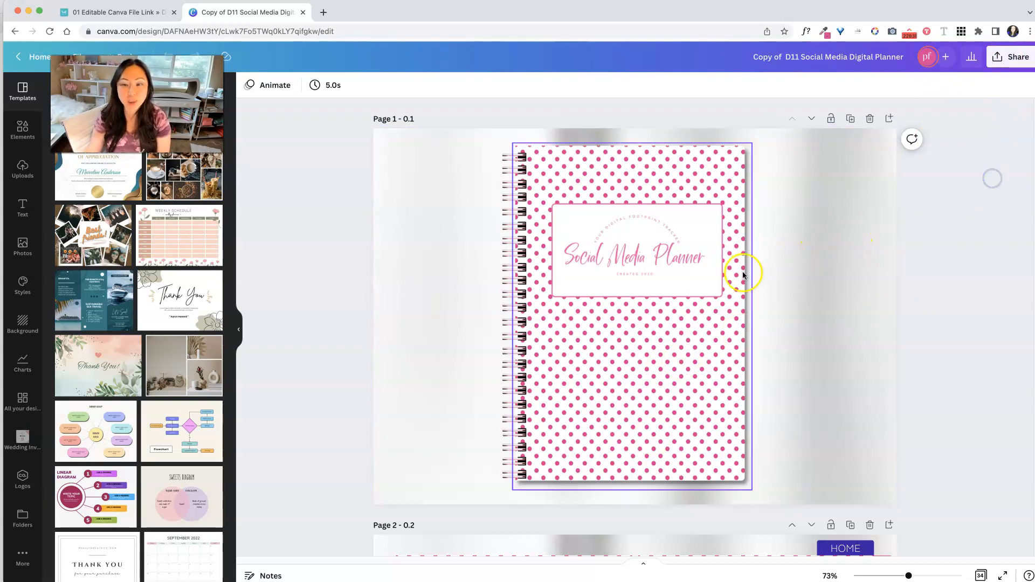
# Select the spiral binding on the Table of contents page and check its layer-ordering options.
pyautogui.scroll(-1, 705, 265)
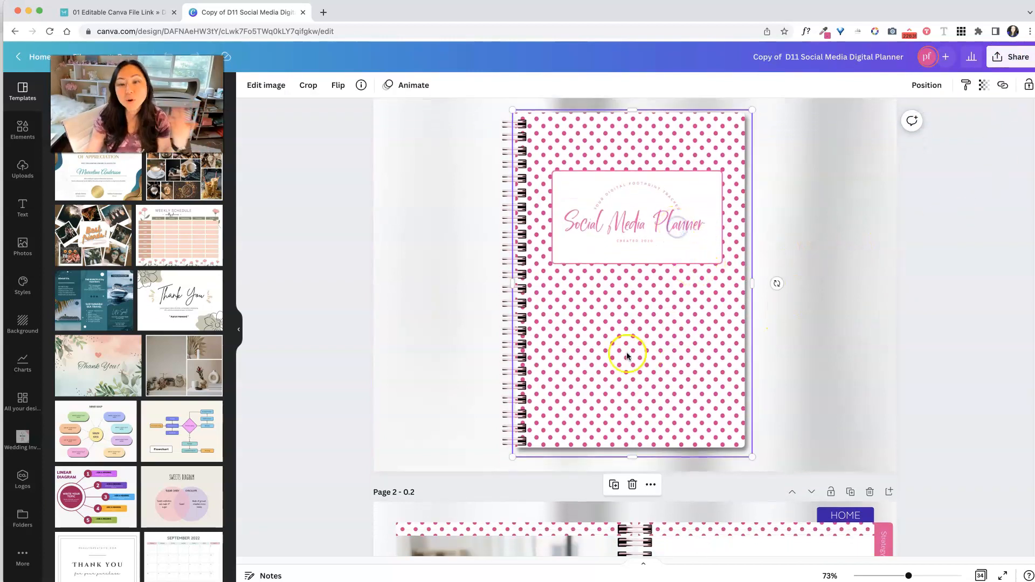
pyautogui.scroll(-5, 638, 328)
pyautogui.scroll(-3, 641, 323)
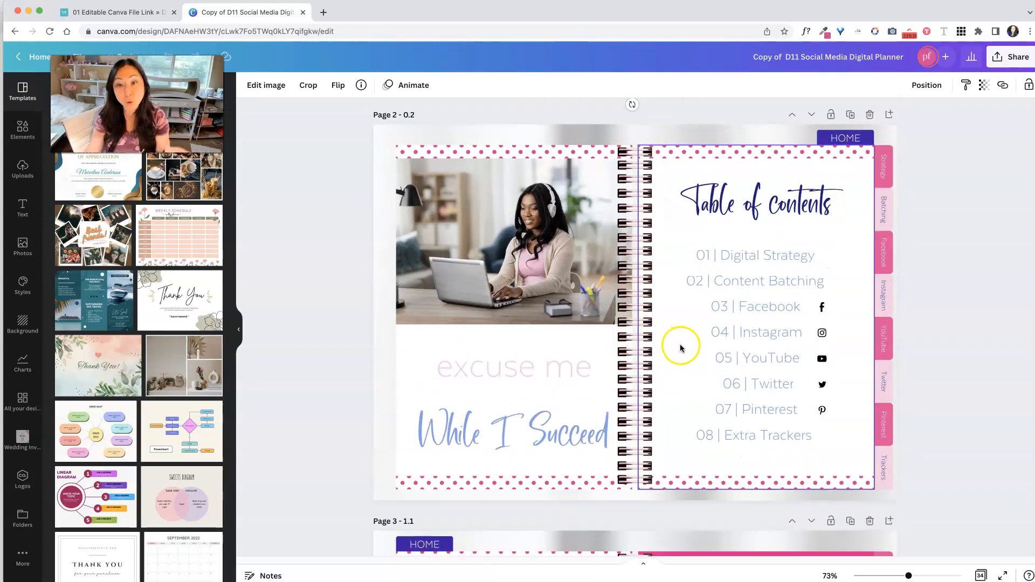
pyautogui.click(652, 339)
pyautogui.moveTo(652, 339); pyautogui.dragTo(646, 307)
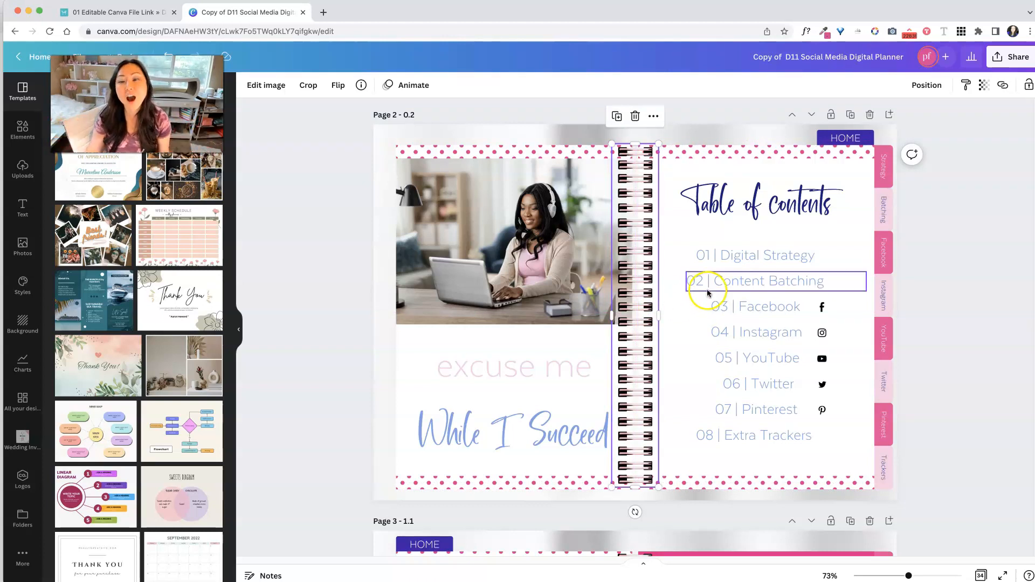
pyautogui.click(648, 277)
pyautogui.rightClick(647, 277)
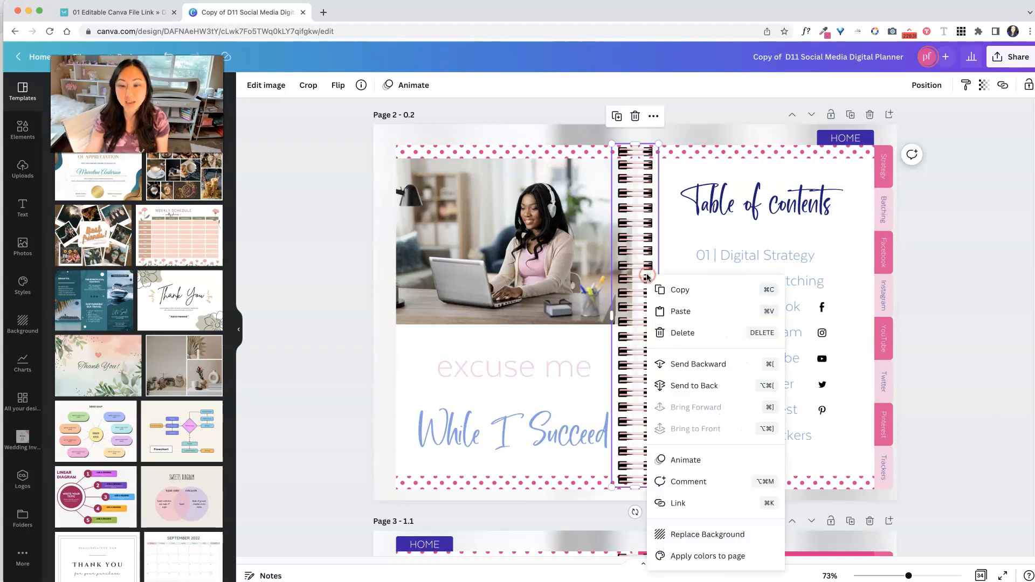
pyautogui.click(697, 432)
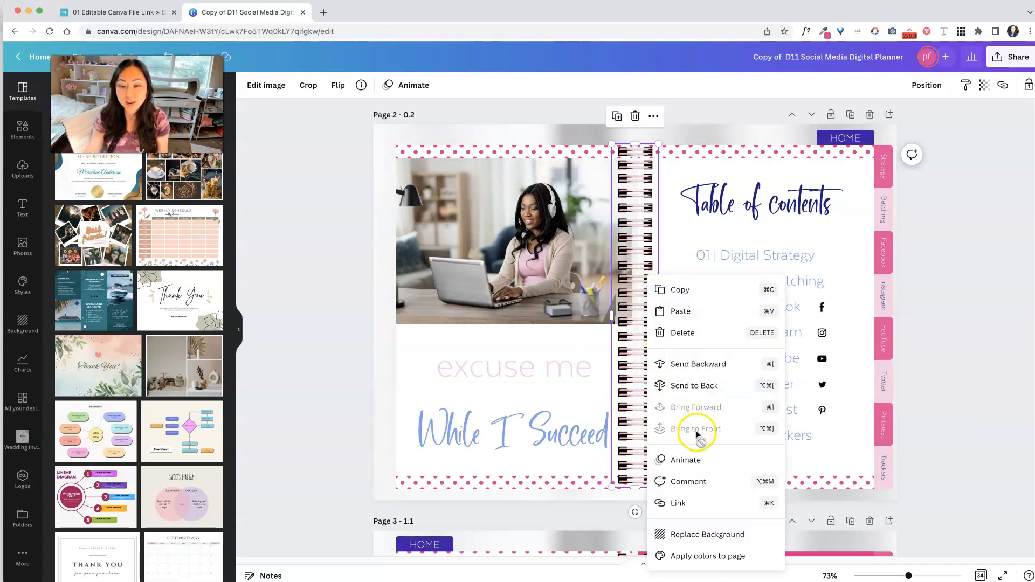
pyautogui.click(648, 242)
pyautogui.click(684, 220)
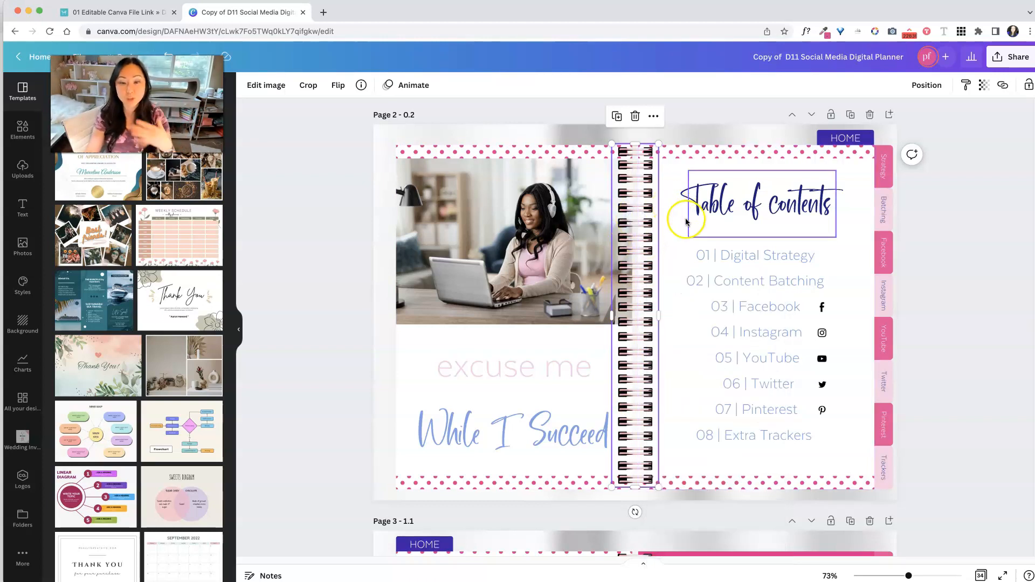
# Select the upper polka-dot border and the woman's photo on page 2 to check that they are separate elements.
pyautogui.click(548, 151)
pyautogui.moveTo(548, 151); pyautogui.dragTo(552, 152)
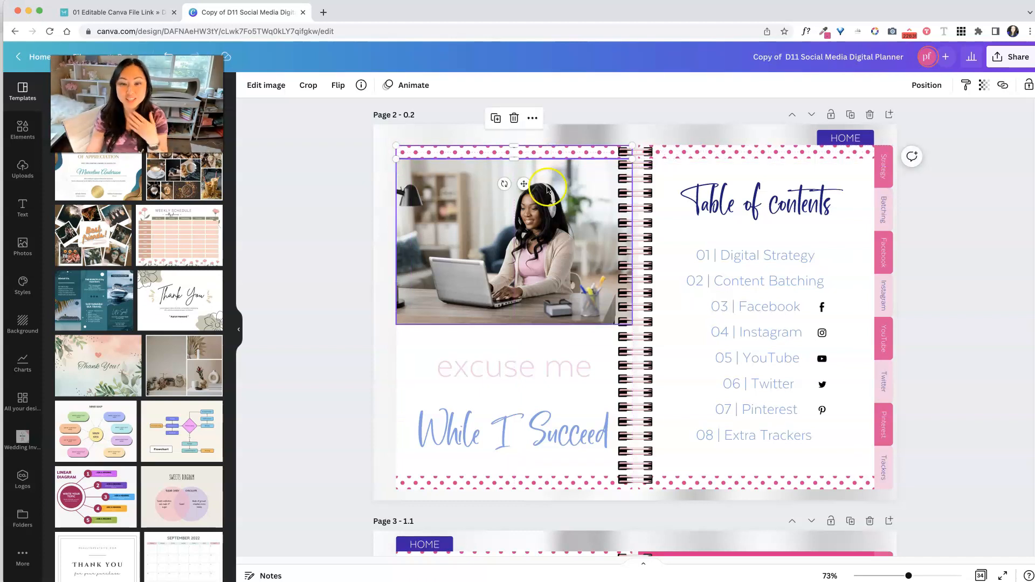
pyautogui.click(544, 242)
pyautogui.moveTo(544, 243); pyautogui.dragTo(545, 240)
# Put the Table of contents heading into text editing and review its font, size and text colour options.
pyautogui.click(716, 229)
pyautogui.doubleClick(730, 202)
pyautogui.click(827, 205)
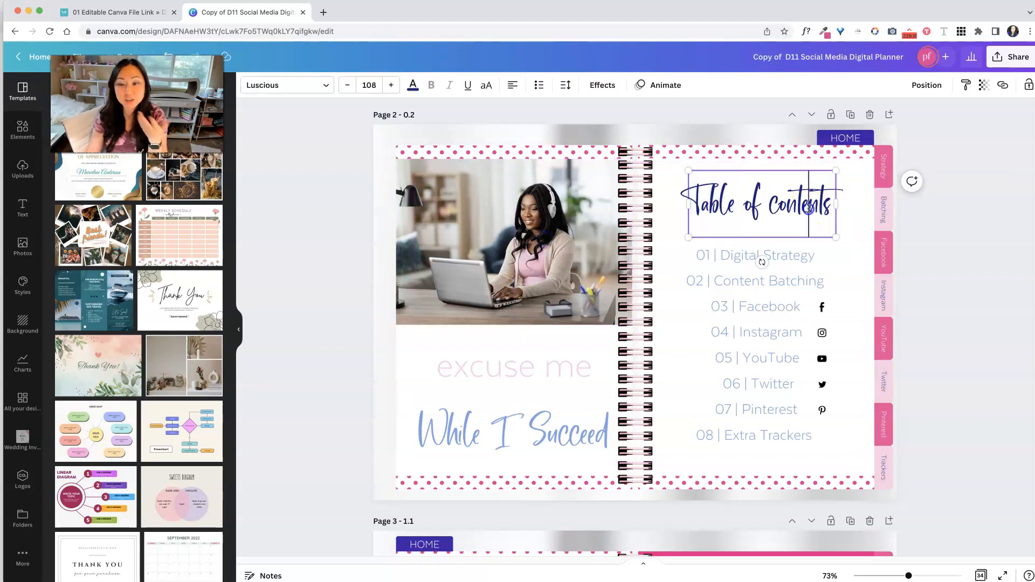
pyautogui.click(324, 85)
pyautogui.click(369, 86)
pyautogui.click(412, 85)
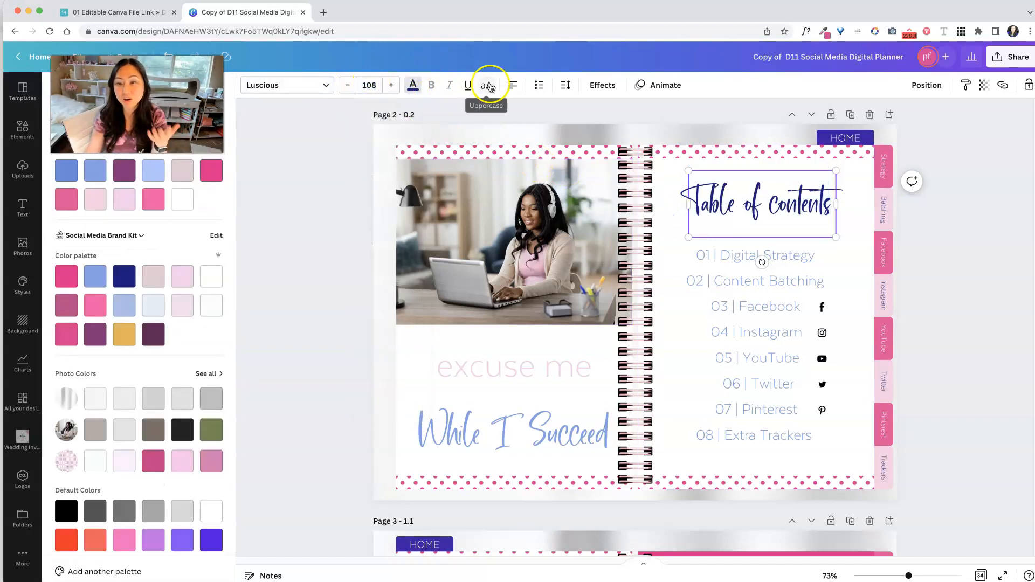
# Try uppercase on the whole Table of contents heading and switch it back.
pyautogui.click(717, 209)
pyautogui.tripleClick(716, 208)
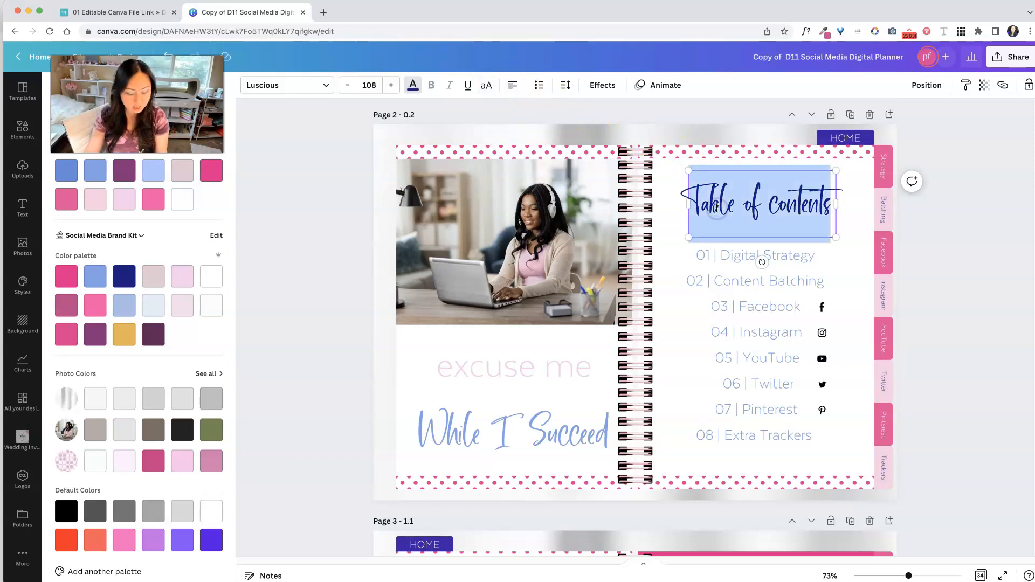
pyautogui.click(489, 86)
pyautogui.click(489, 86)
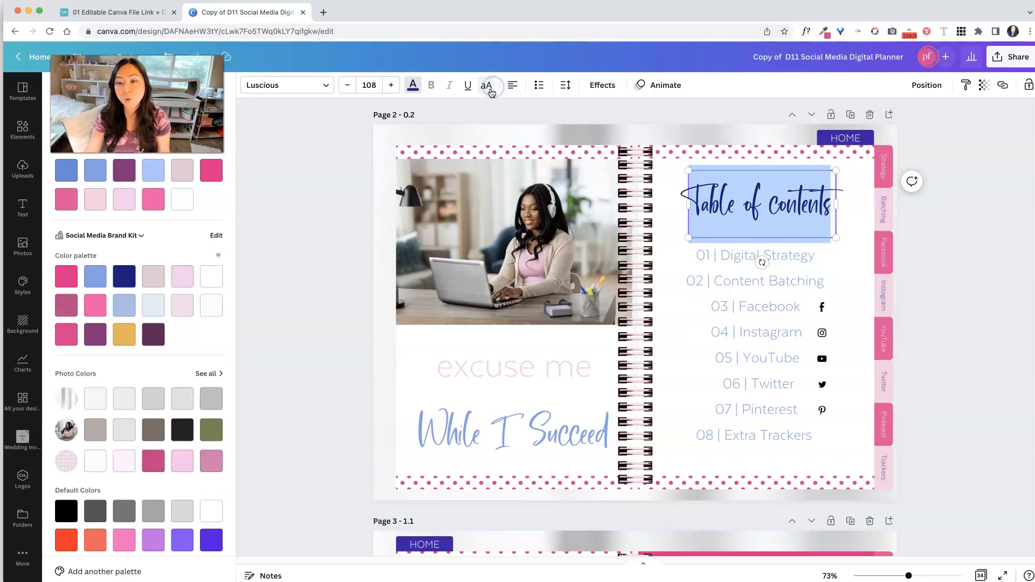
# Select the Digital Strategy, Content Batching and Facebook entries one by one in the table of contents.
pyautogui.click(762, 258)
pyautogui.click(789, 282)
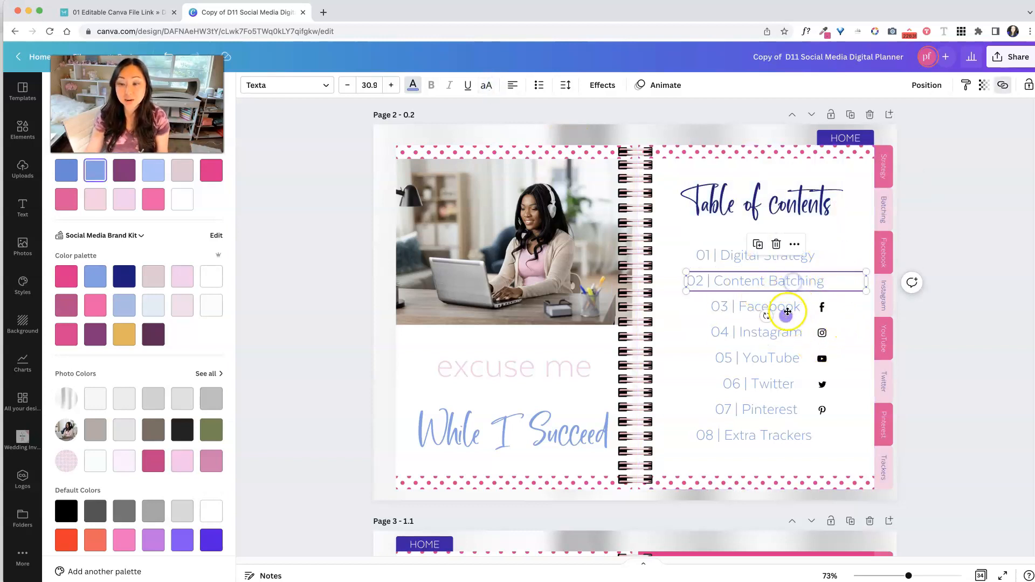
pyautogui.click(786, 307)
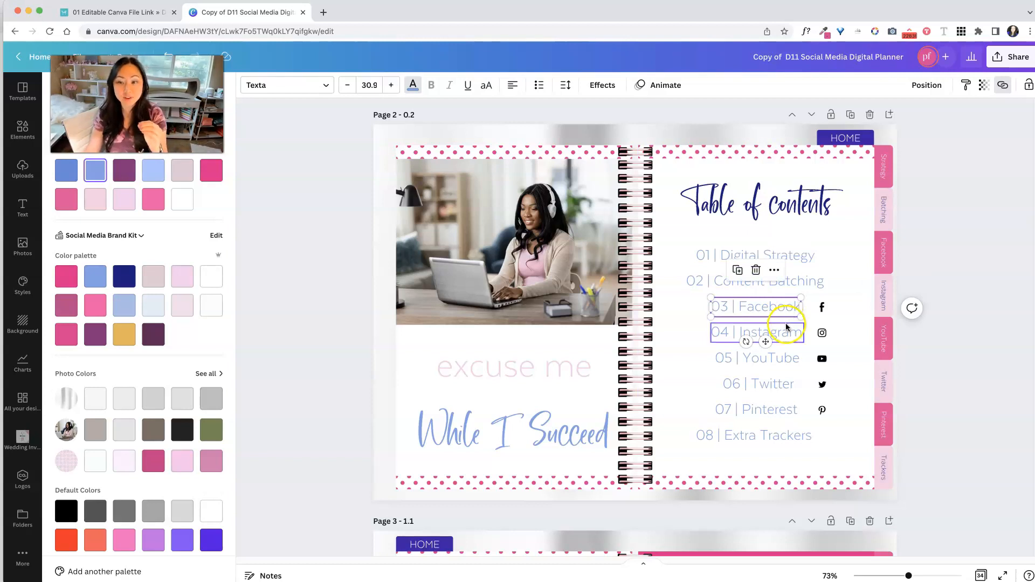
# Go to the 01 Your Digital Strategy page and select its Strategy, Batching, Facebook and Instagram side tabs in turn.
pyautogui.scroll(-4, 785, 321)
pyautogui.scroll(-1, 785, 323)
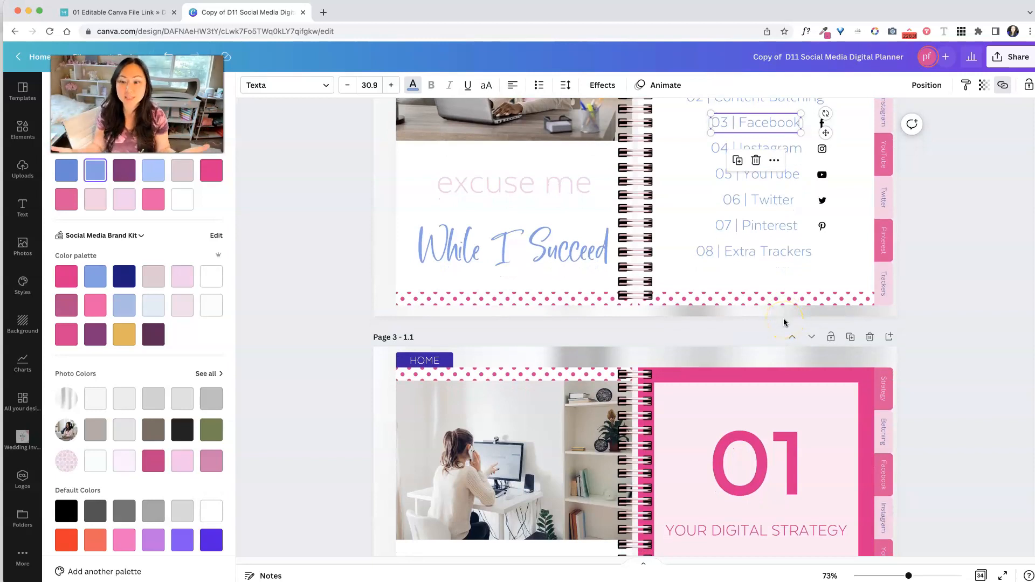
pyautogui.scroll(-3, 808, 296)
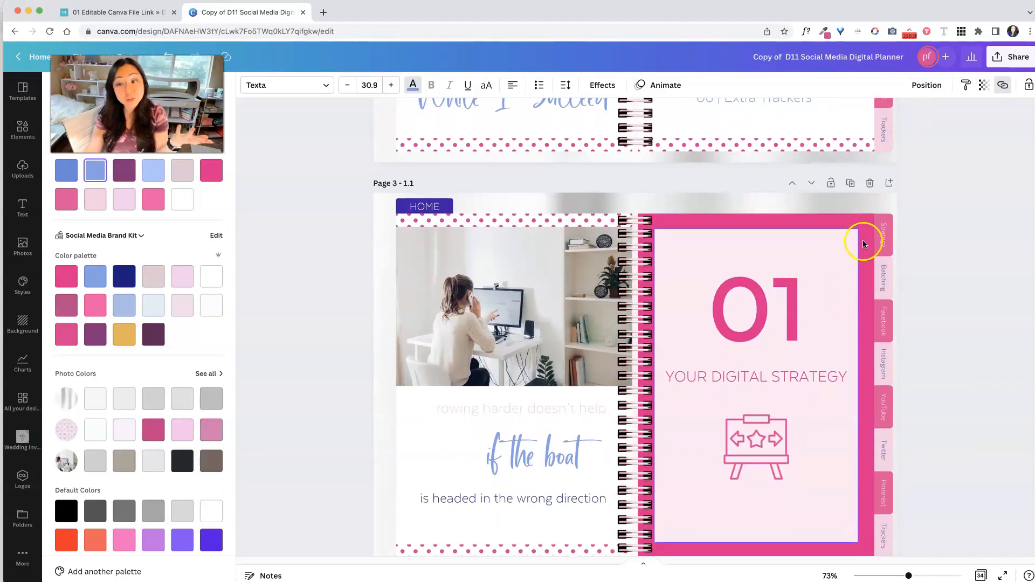
pyautogui.click(889, 246)
pyautogui.click(882, 274)
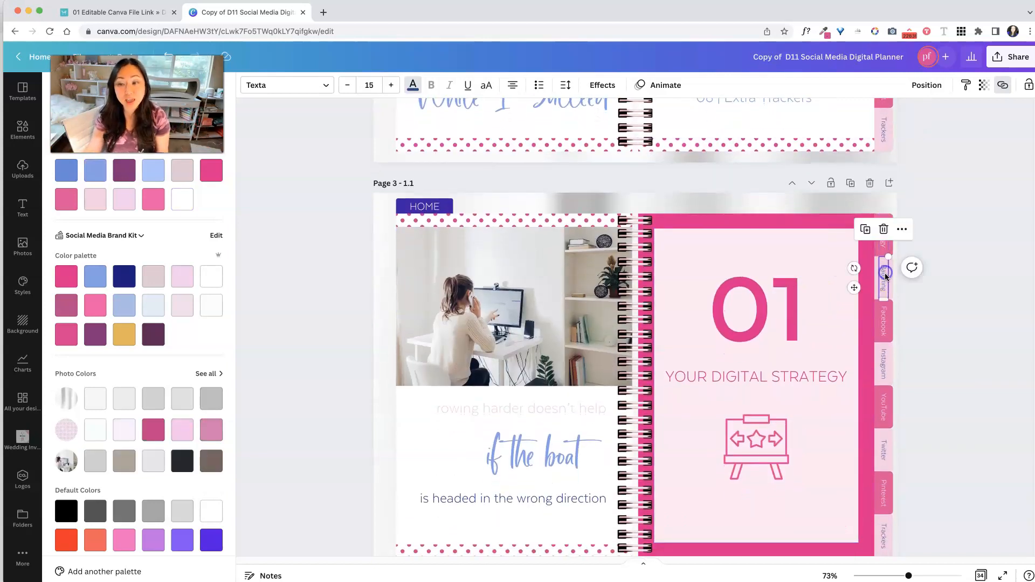
pyautogui.click(882, 324)
pyautogui.click(883, 360)
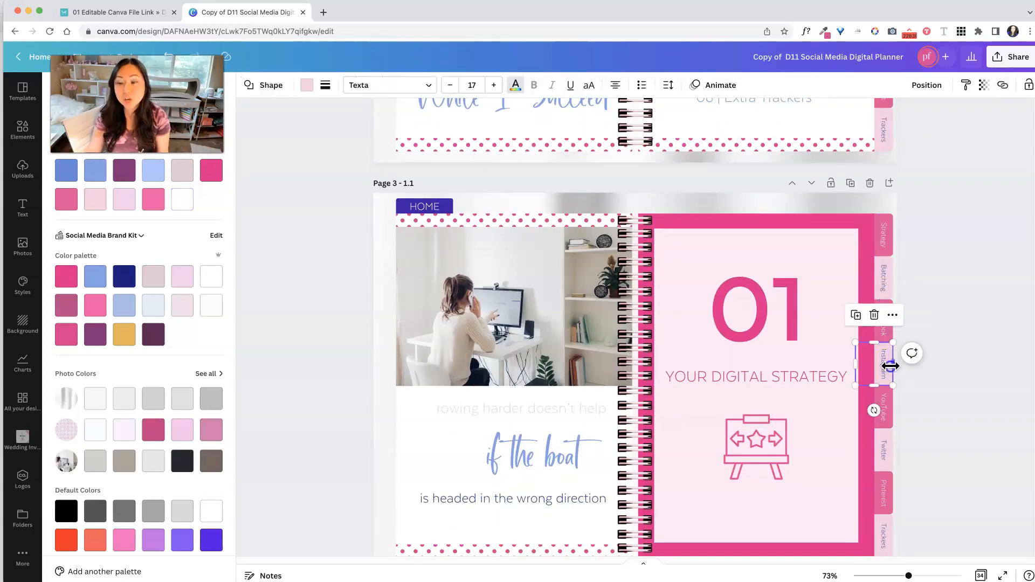
# Check the link on the YouTube tab label of page 3, and select the Twitter tab label.
pyautogui.click(889, 416)
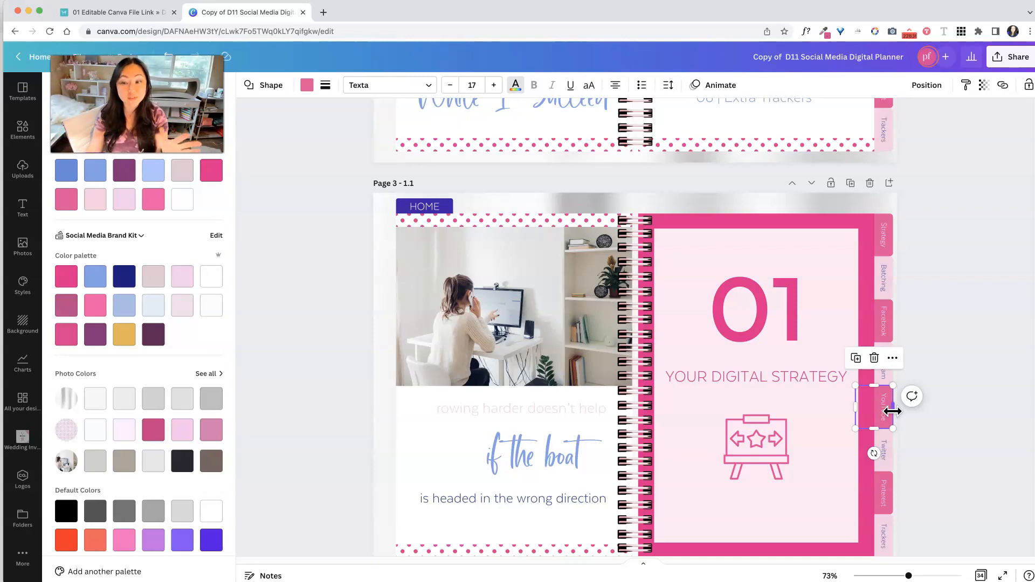
pyautogui.click(883, 392)
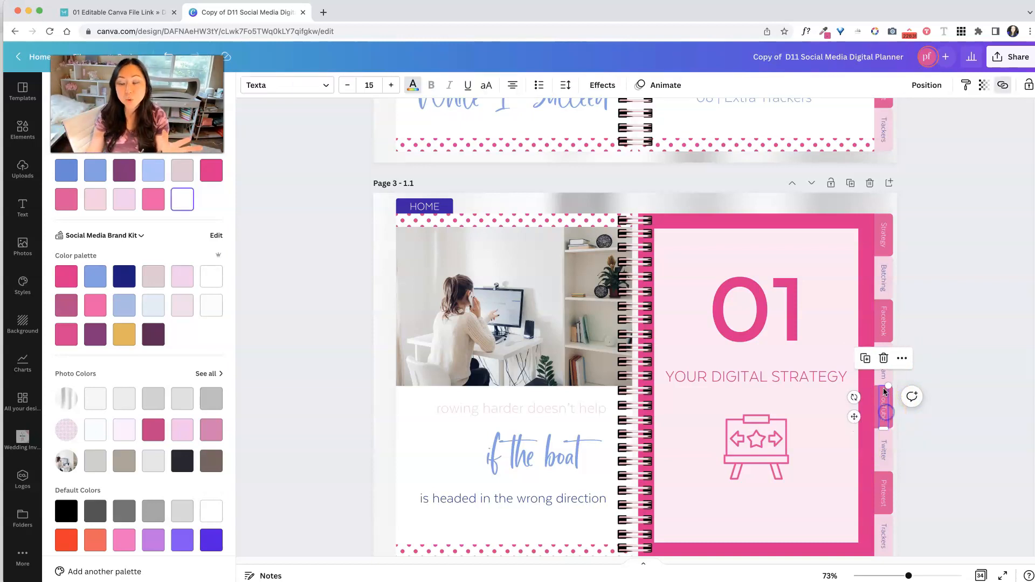
pyautogui.click(1001, 87)
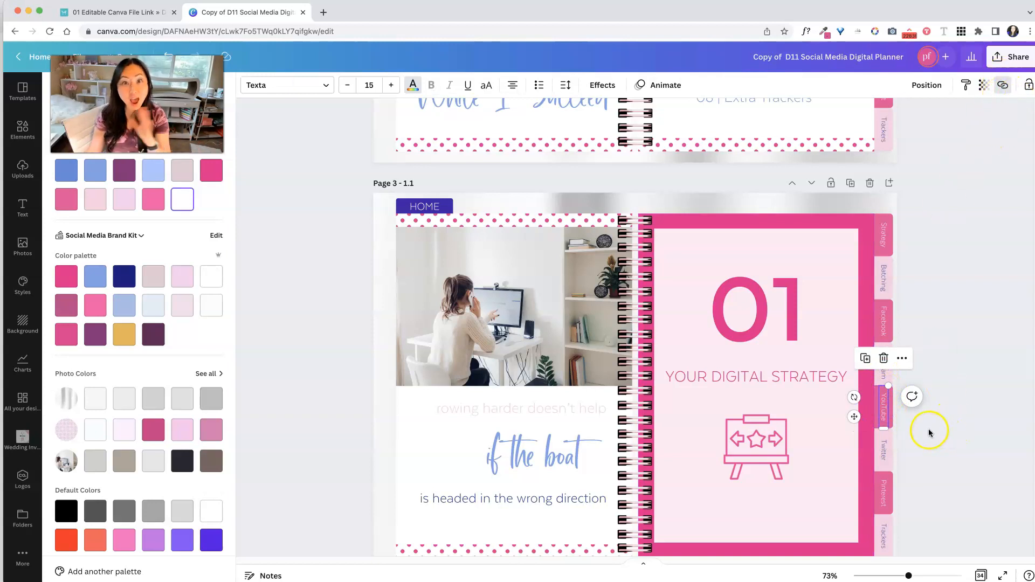
pyautogui.click(884, 459)
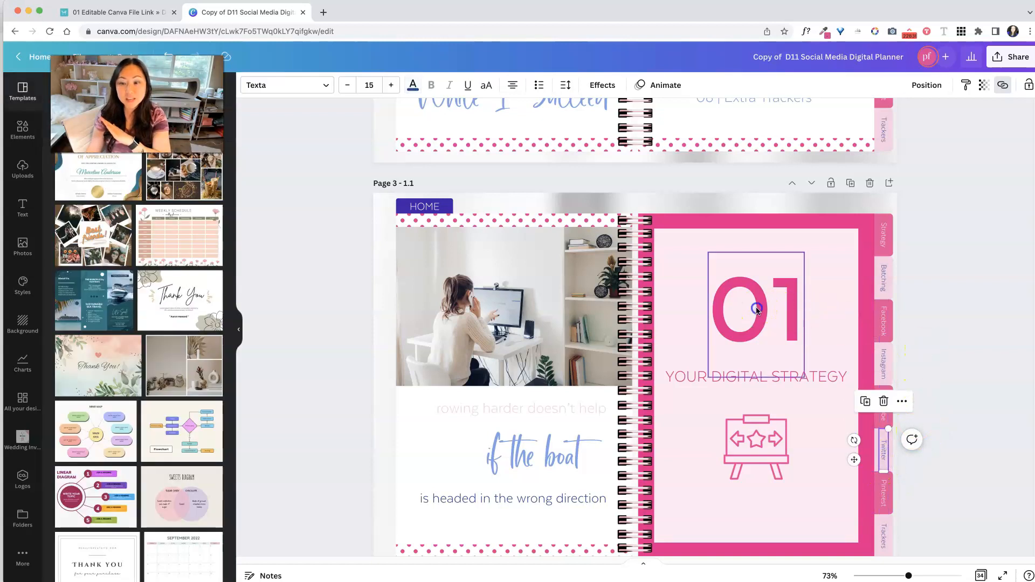
# Select the large 01 number on page 3, and check the page link assigned to the Batching tab label.
pyautogui.click(756, 310)
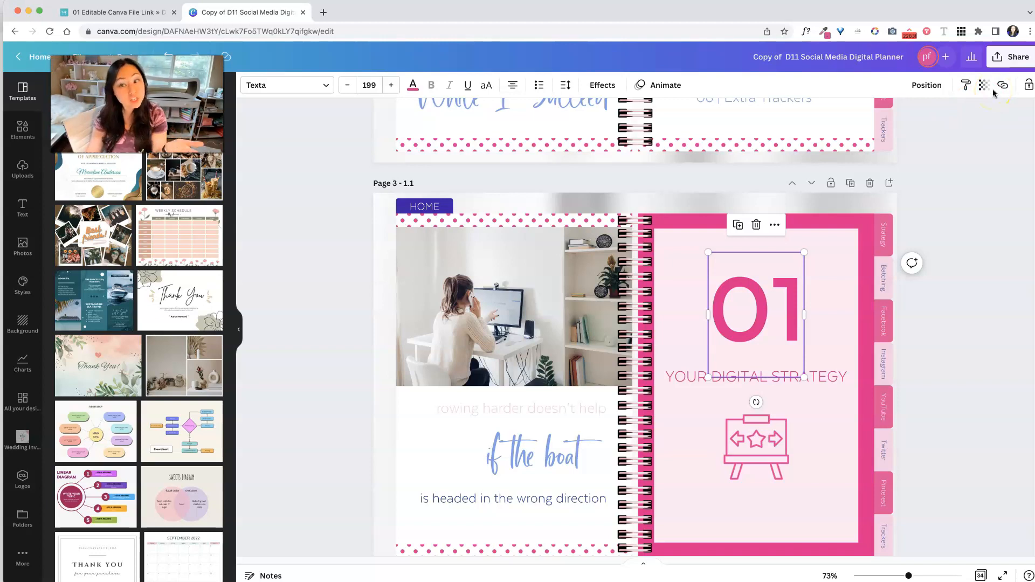
pyautogui.click(884, 278)
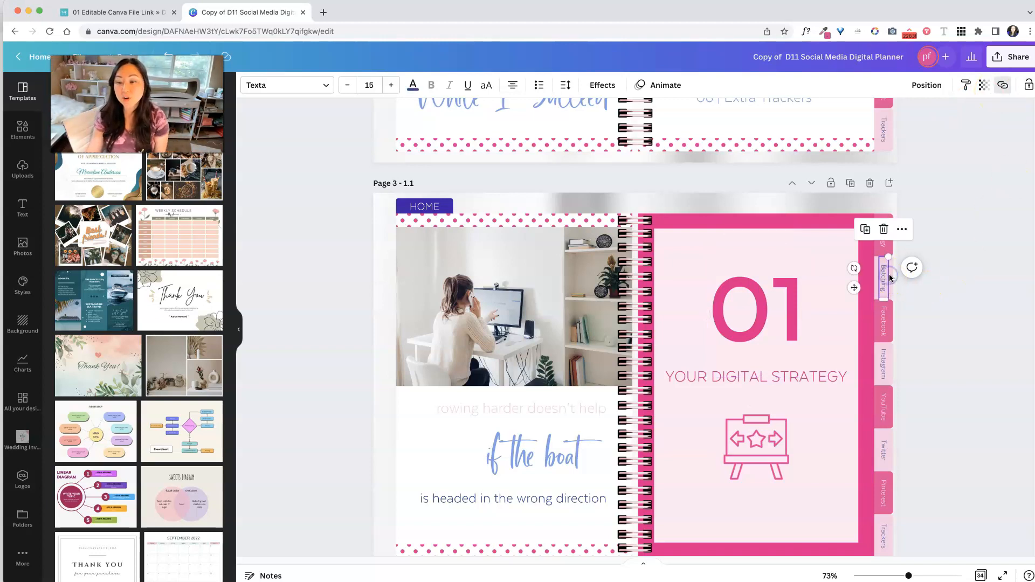
pyautogui.click(1003, 86)
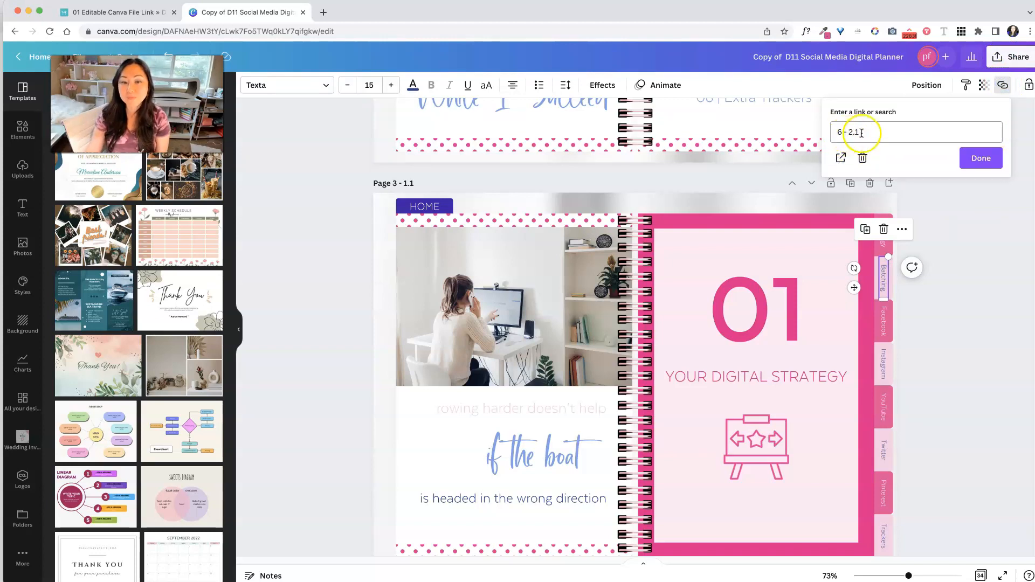
pyautogui.click(980, 157)
# Browse to page 6 - 2.1, the Content Batching section opener, to verify the Batching tab's destination.
pyautogui.click(975, 364)
pyautogui.scroll(-20, 973, 361)
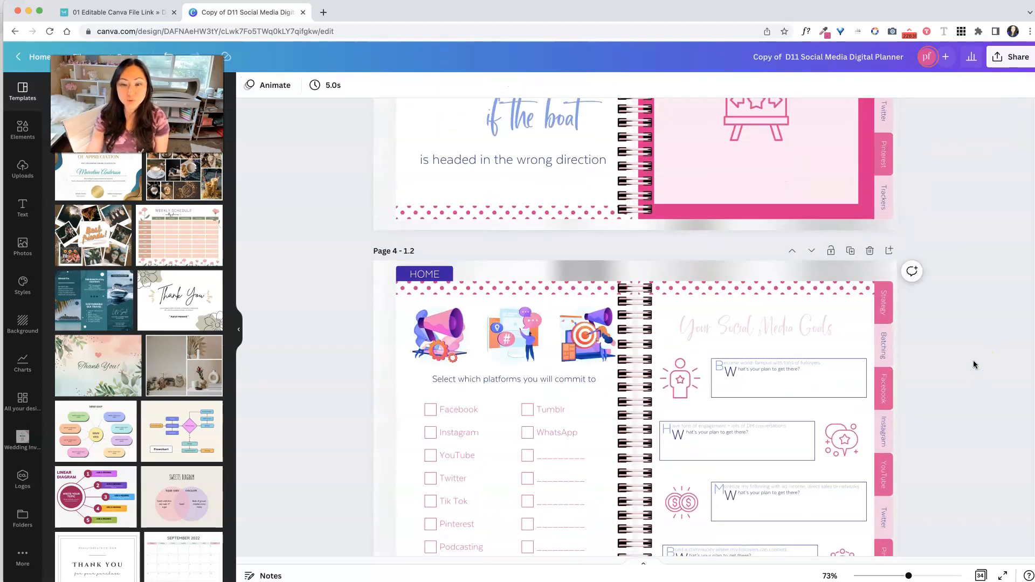
pyautogui.scroll(-5, 946, 359)
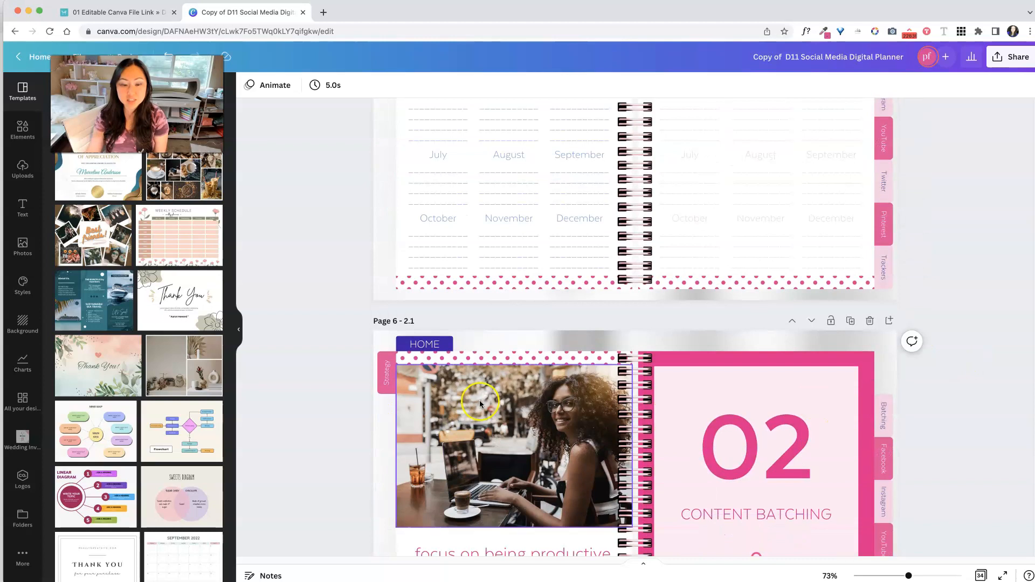
pyautogui.scroll(-3, 724, 415)
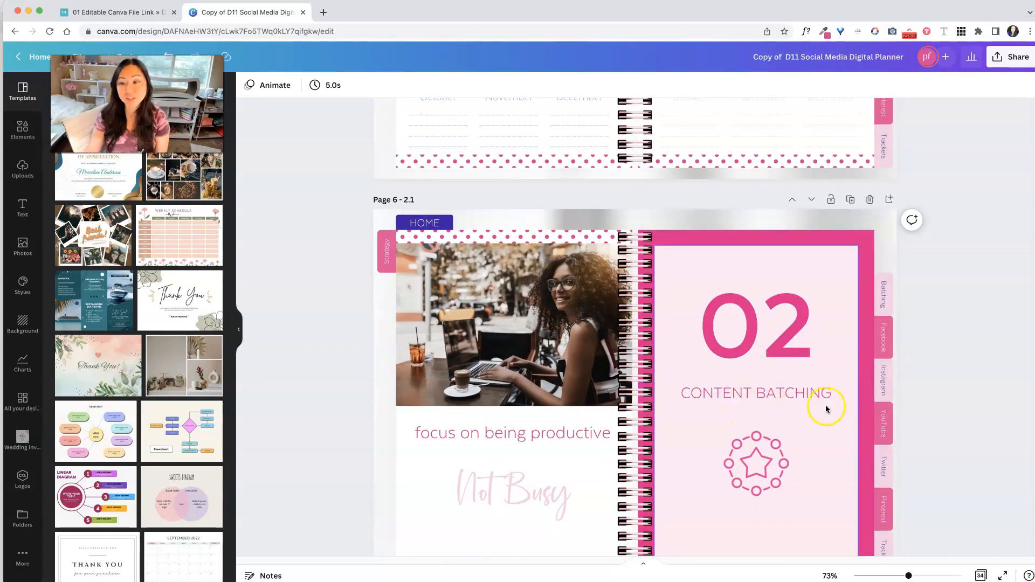
# Go to the 03 Facebook section page and check the page link assigned to its Instagram tab label.
pyautogui.scroll(-5, 873, 409)
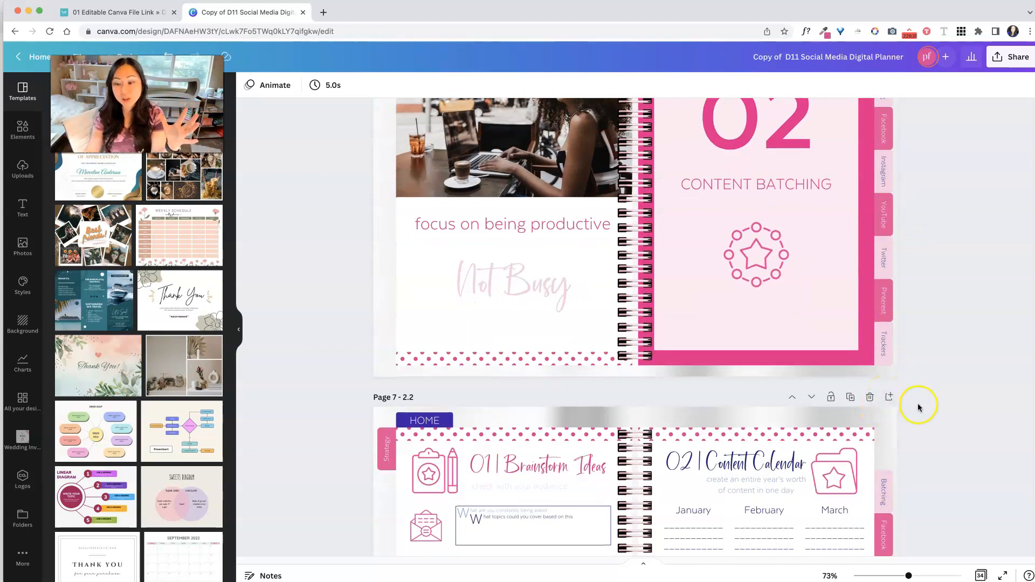
pyautogui.scroll(-15, 917, 406)
pyautogui.click(875, 353)
pyautogui.click(889, 253)
pyautogui.click(884, 228)
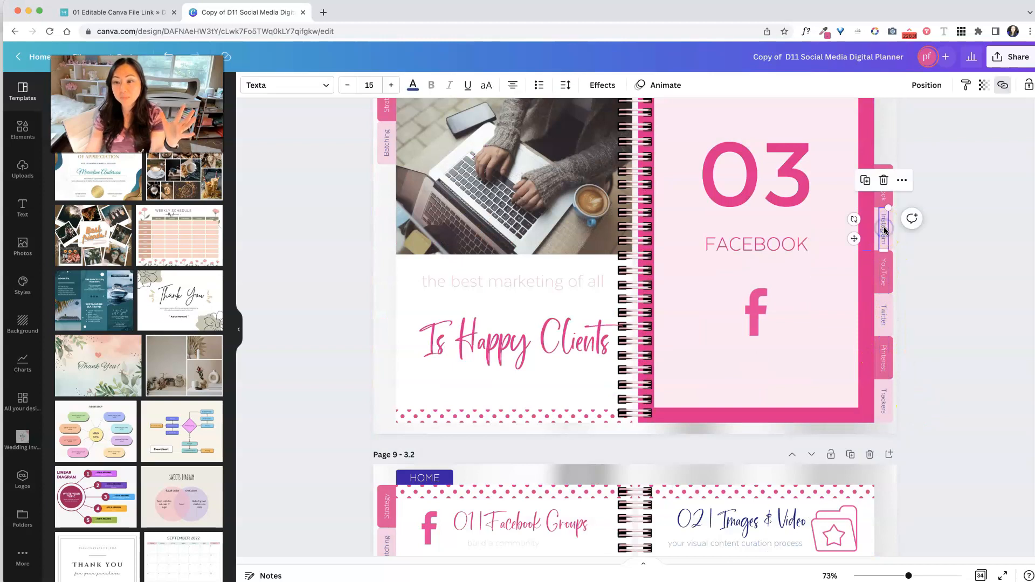
pyautogui.click(1003, 85)
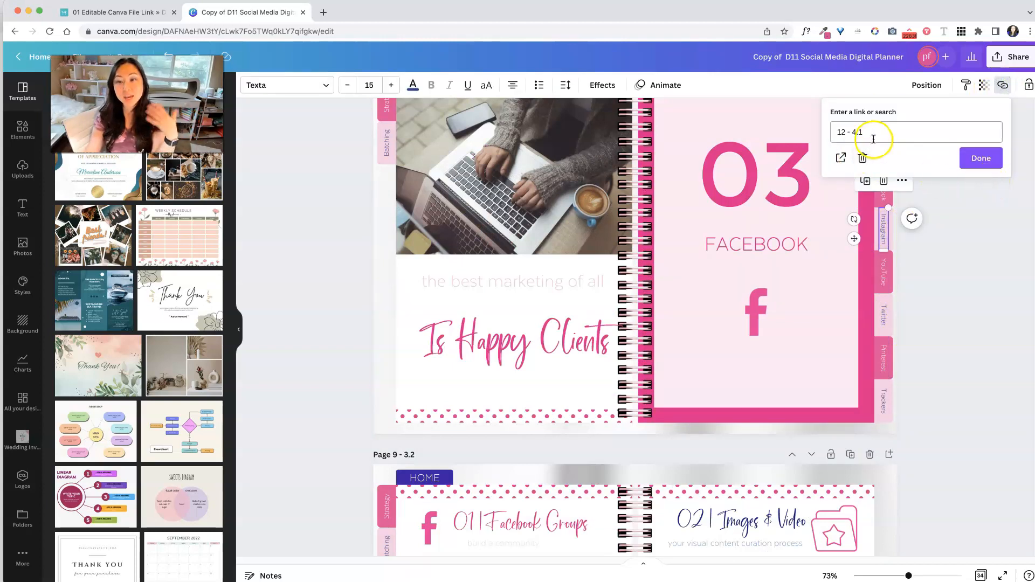
# Browse to page 12 - 4.1, the Instagram section opener, and on to the 10 Post Rule spread on page 13.
pyautogui.click(969, 273)
pyautogui.scroll(-8, 828, 336)
pyautogui.scroll(-15, 800, 331)
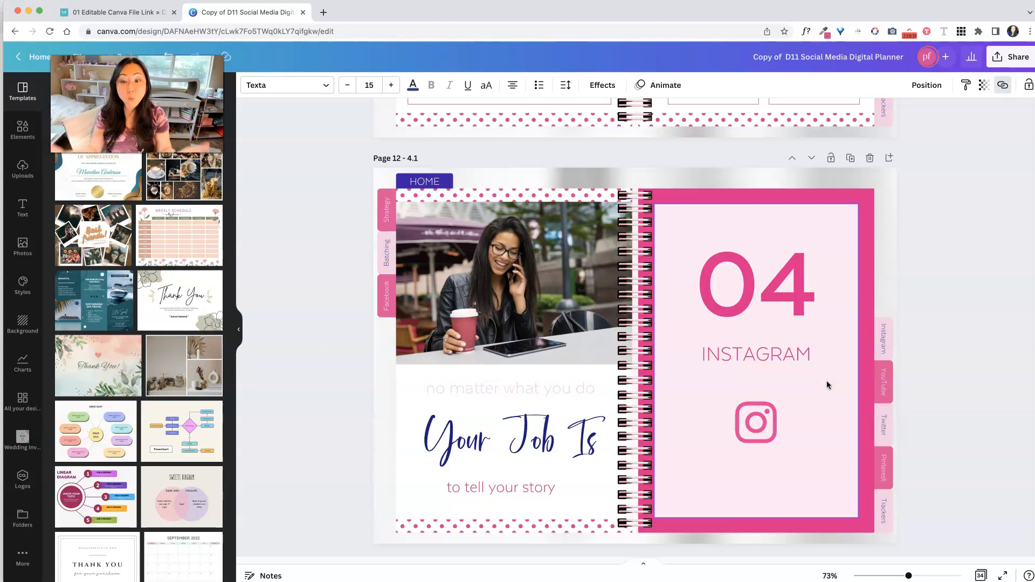
pyautogui.scroll(-5, 818, 411)
pyautogui.click(513, 323)
pyautogui.scroll(-2, 513, 326)
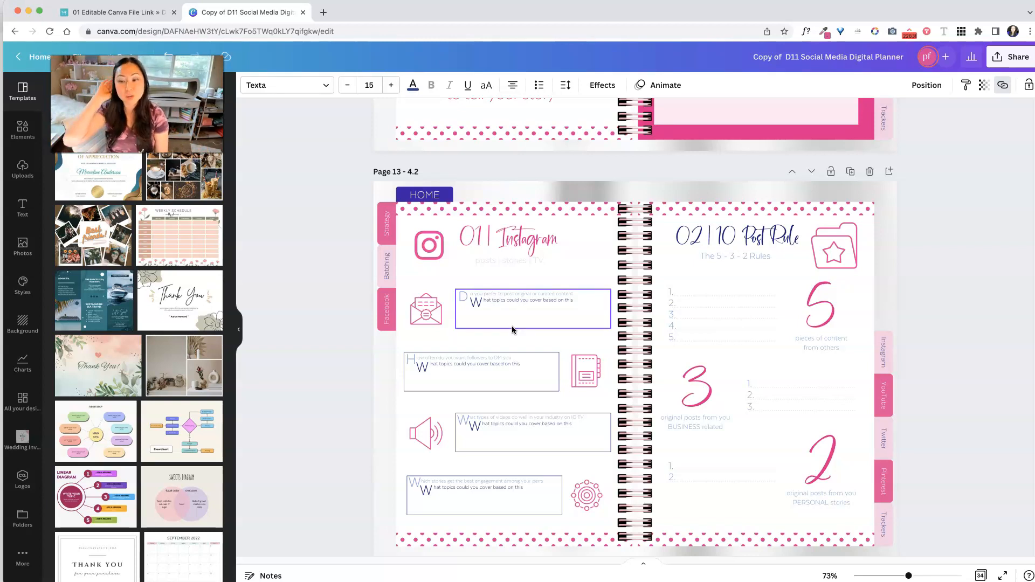
# Select the Instagram, YouTube and Twitter tab labels on page 13 in turn.
pyautogui.click(693, 314)
pyautogui.click(880, 358)
pyautogui.click(884, 400)
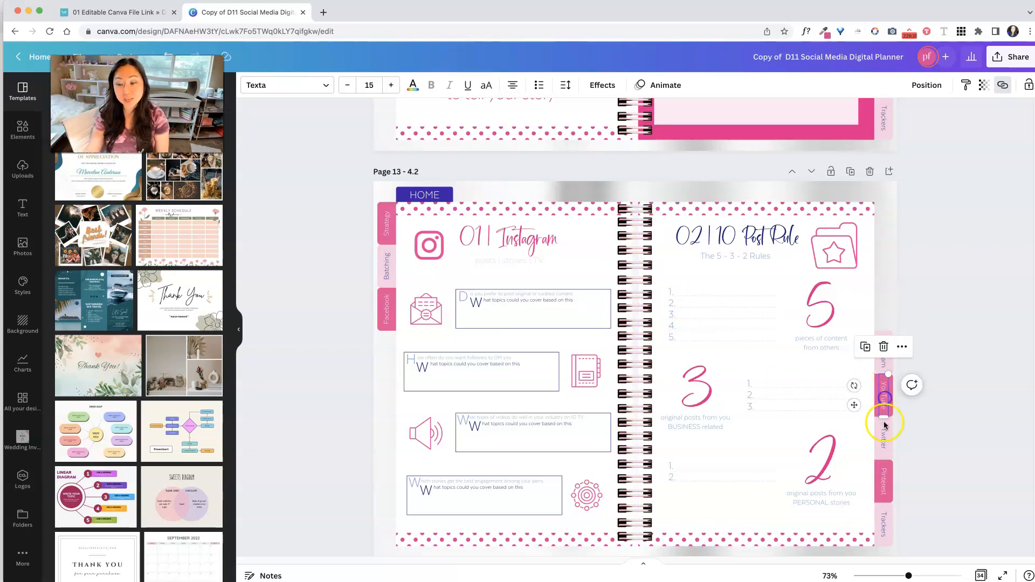
pyautogui.click(885, 435)
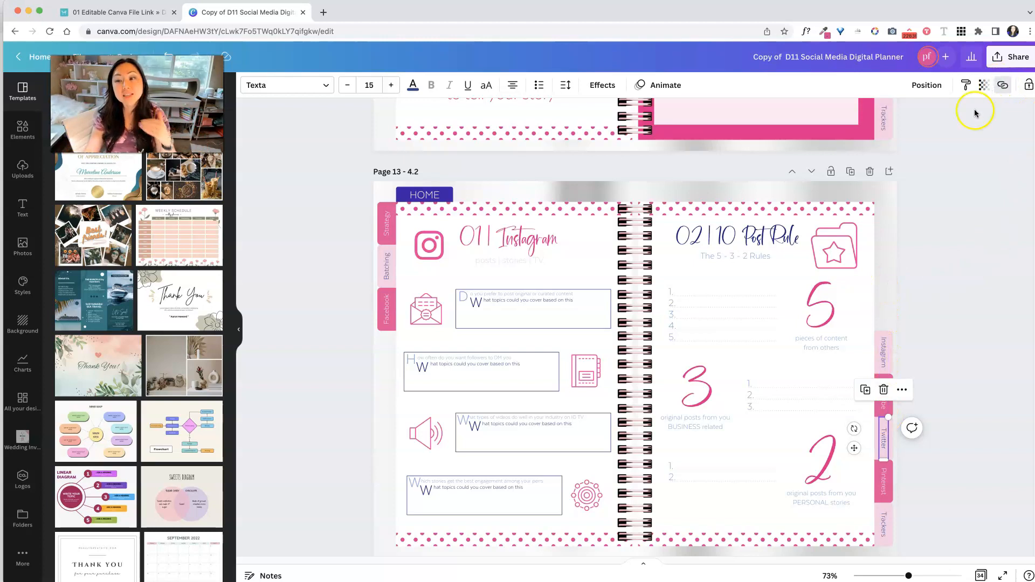
# Browse the tabs on the Instagram Ads spread on page 15, then select and deselect its Planned and Actual table.
pyautogui.scroll(-12, 928, 370)
pyautogui.scroll(-5, 929, 371)
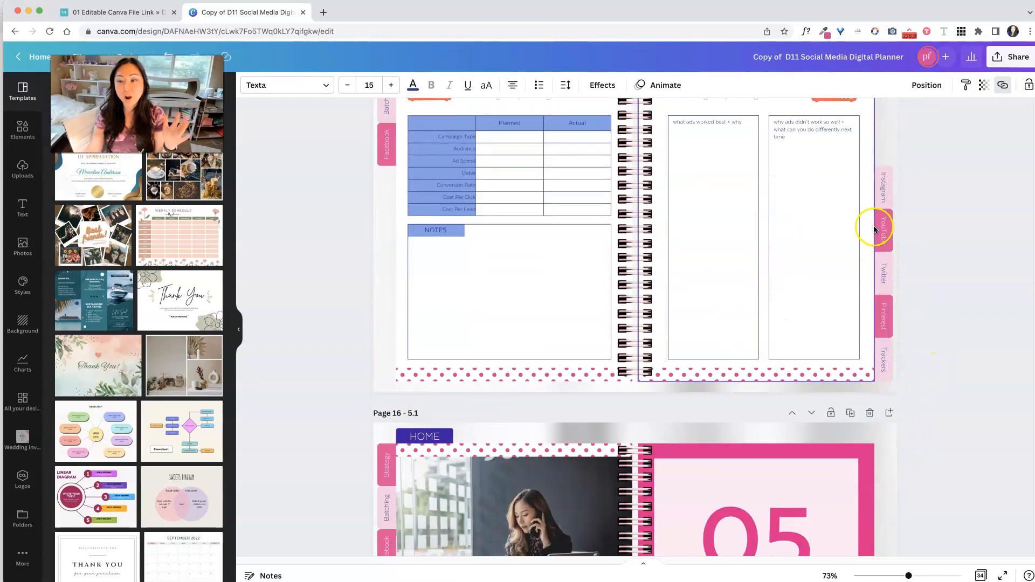
pyautogui.click(874, 229)
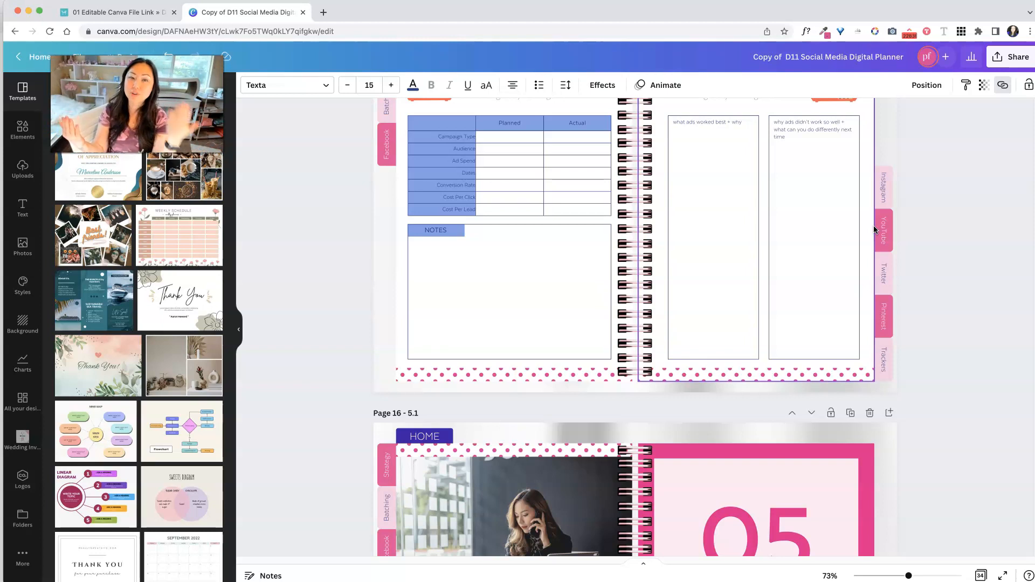
pyautogui.click(884, 221)
pyautogui.scroll(6, 867, 308)
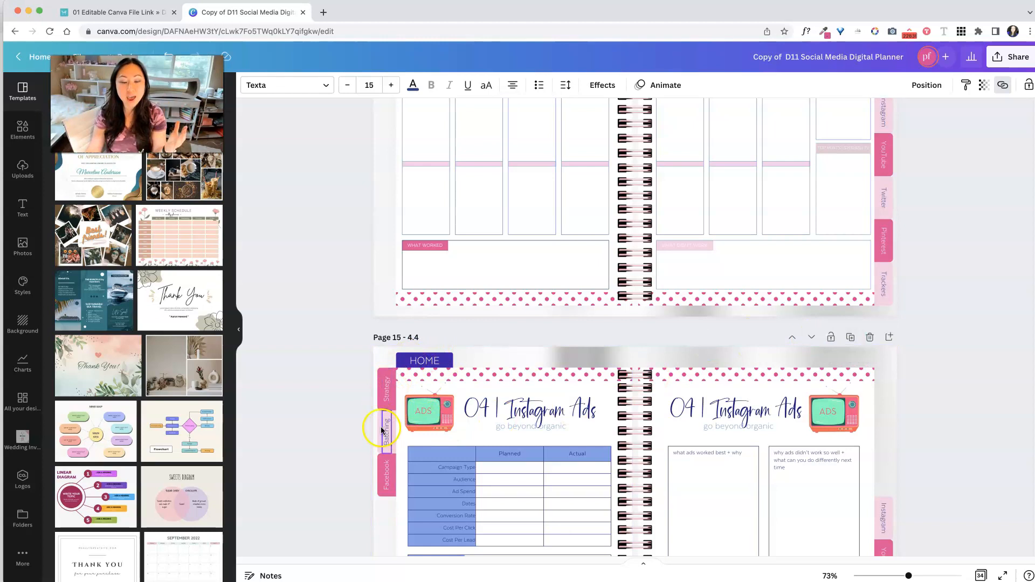
pyautogui.scroll(-2, 383, 431)
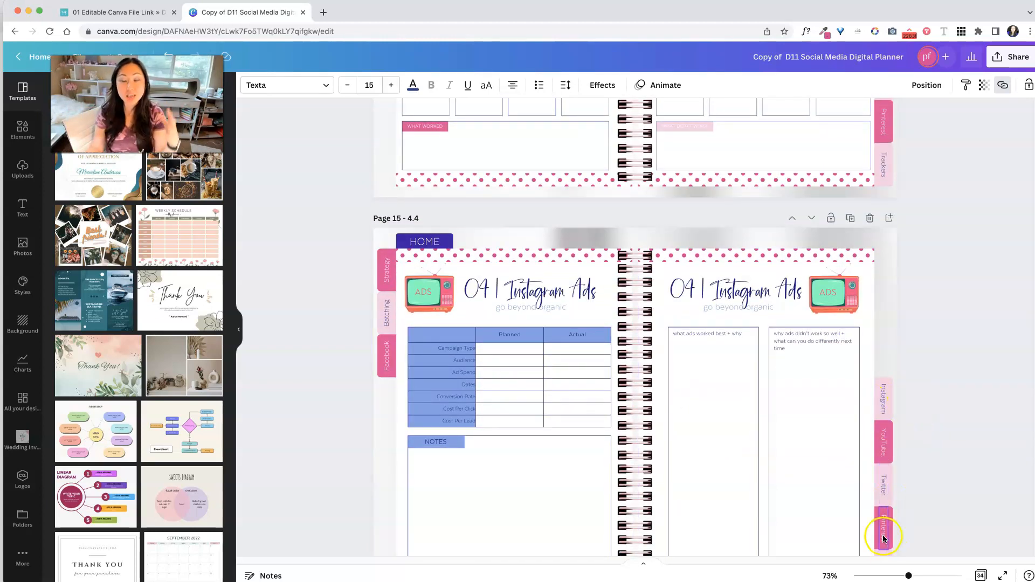
pyautogui.click(515, 340)
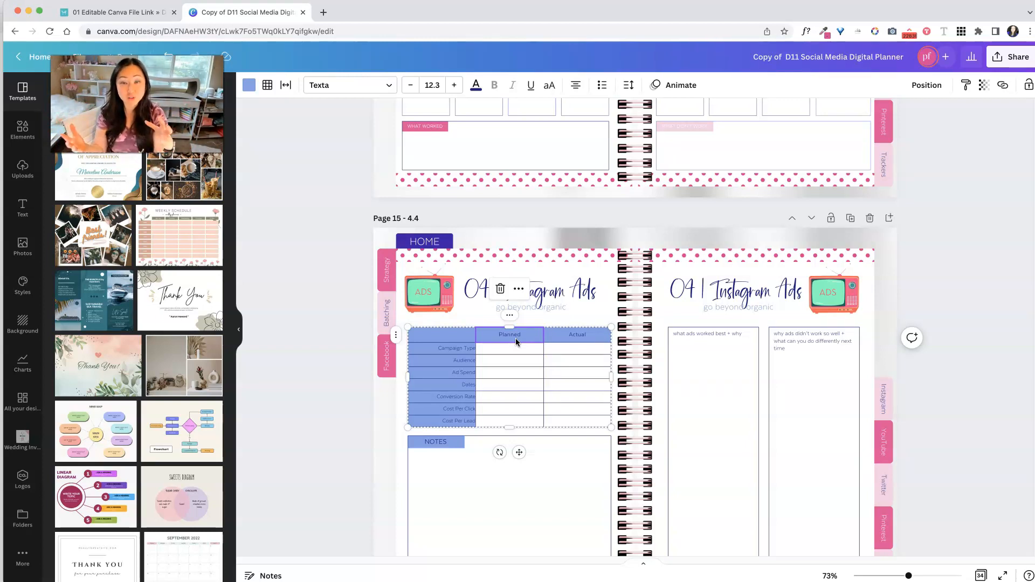
pyautogui.click(982, 287)
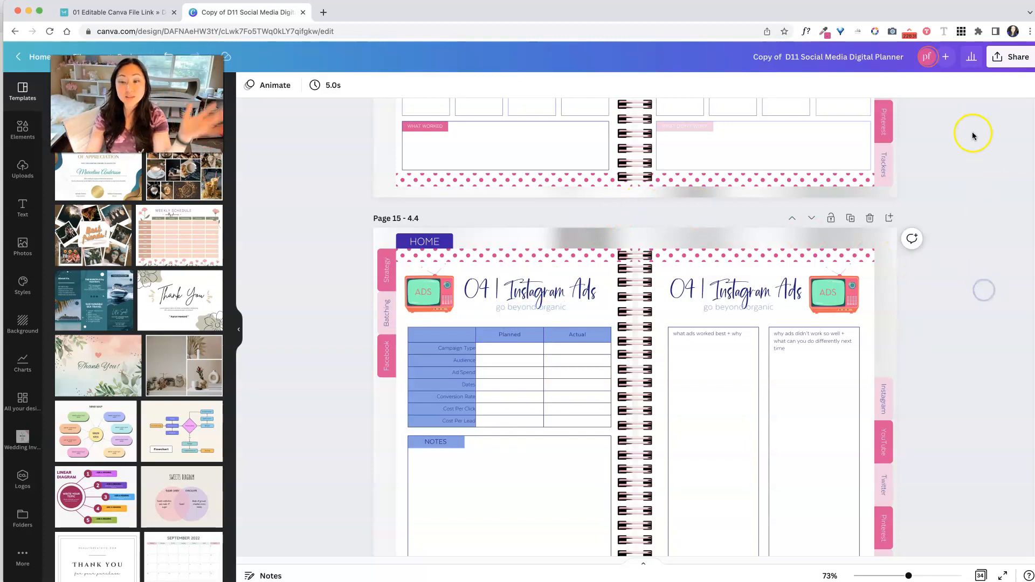
# Download all pages of the planner as a PDF Standard file.
pyautogui.scroll(-20, 947, 367)
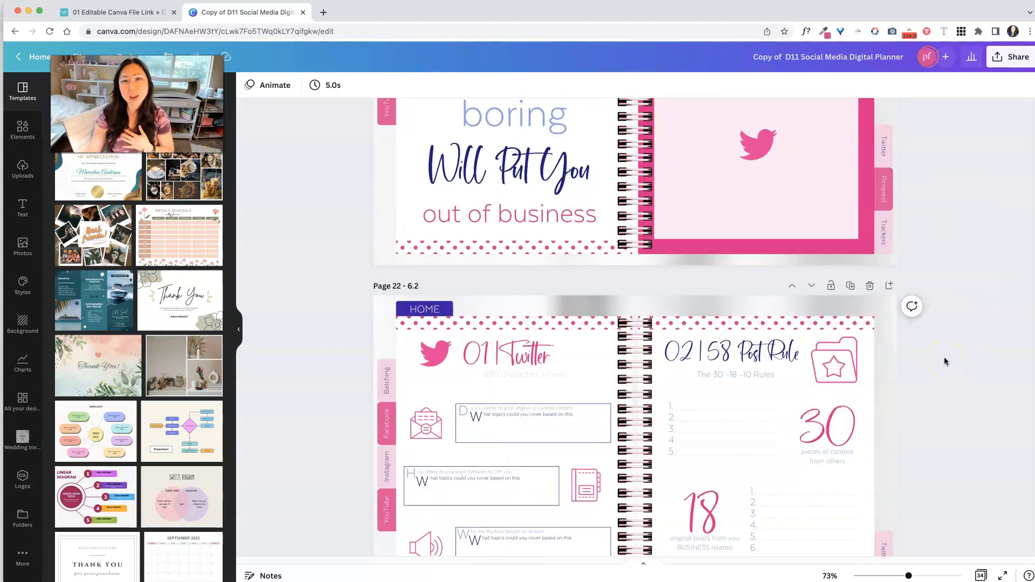
pyautogui.click(1008, 59)
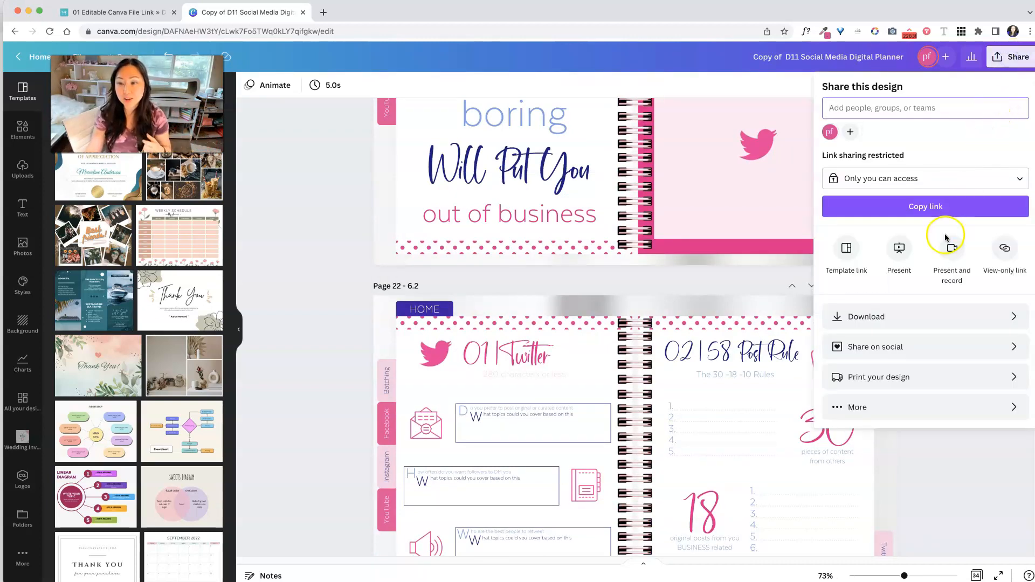
pyautogui.click(892, 316)
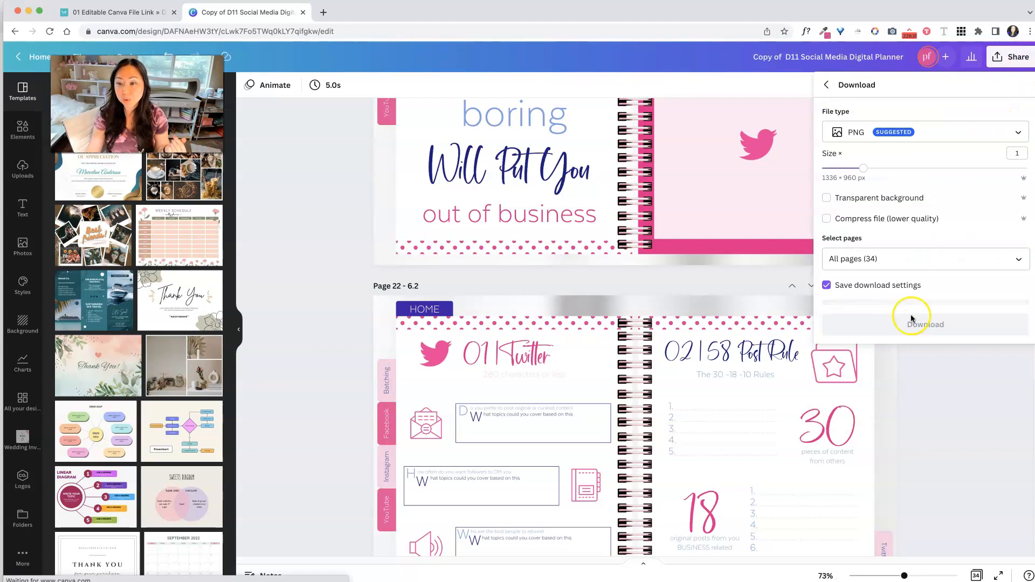
pyautogui.click(890, 141)
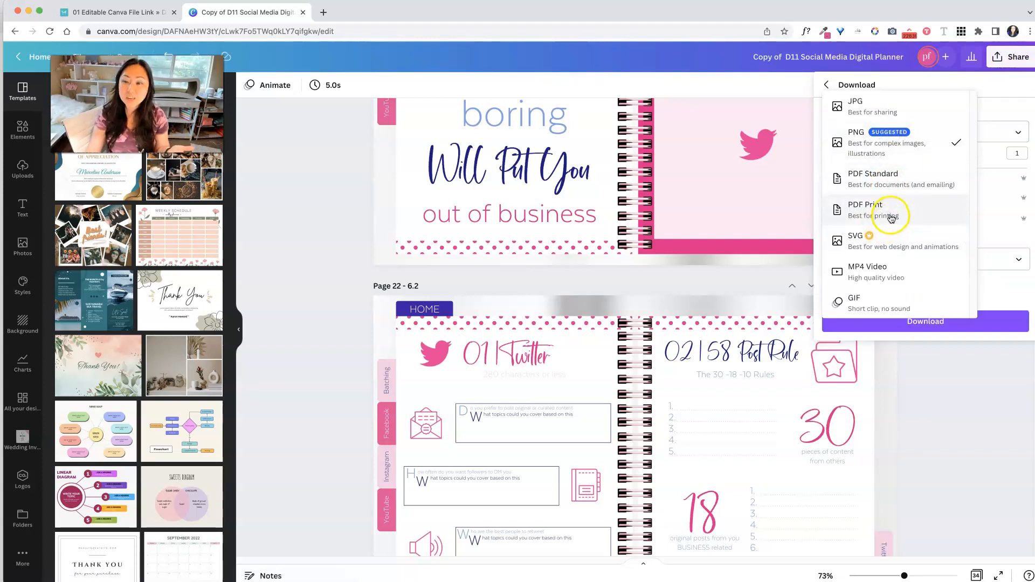
pyautogui.click(906, 171)
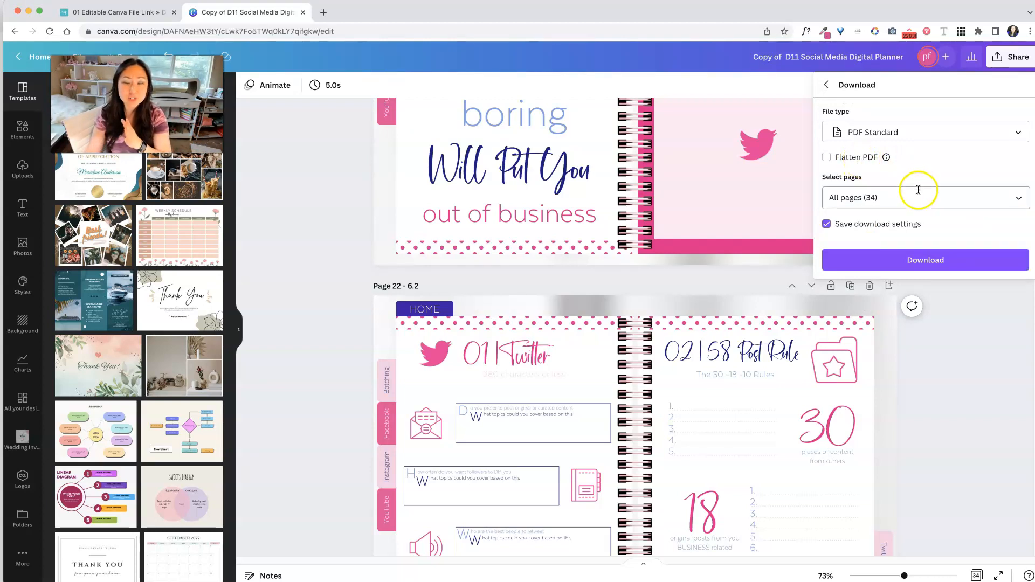
pyautogui.click(921, 269)
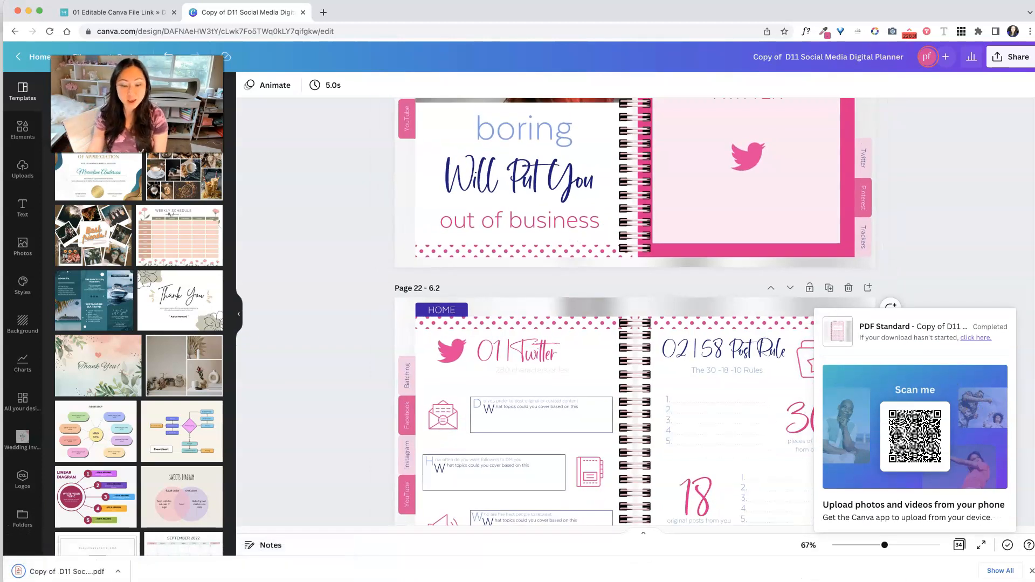
# Open the downloaded planner PDF in Adobe Acrobat and go to the Themes spread on page 5.
pyautogui.click(870, 579)
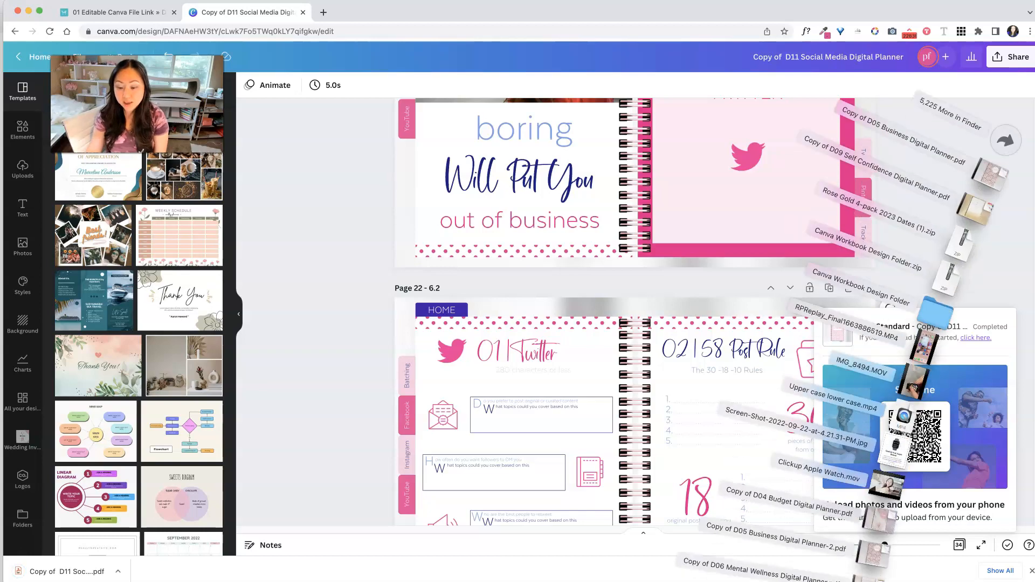
pyautogui.click(869, 576)
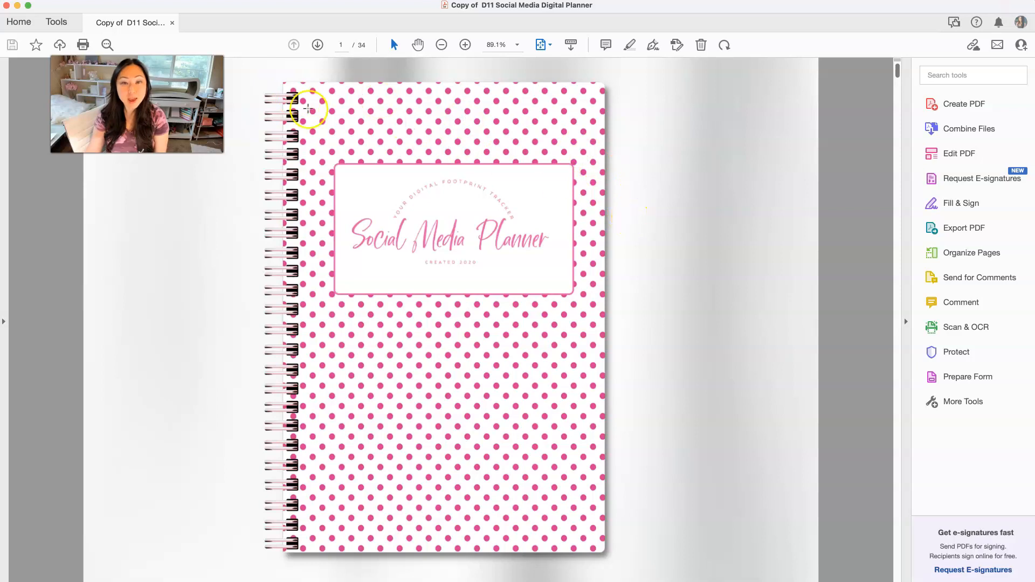
pyautogui.scroll(-4, 608, 418)
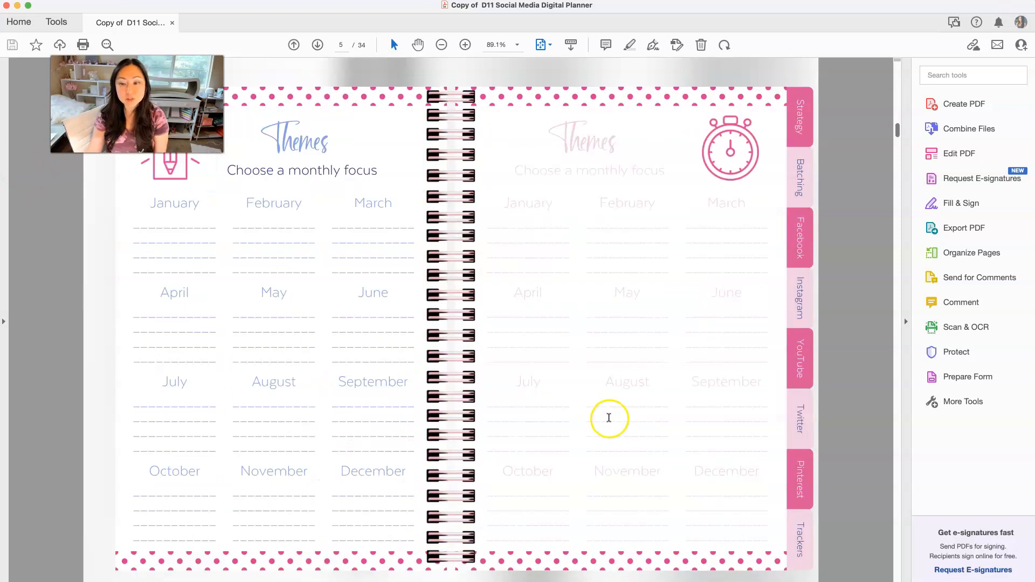
# Test the PDF's tab links by following Instagram, YouTube, Pinterest, Trackers, Facebook, Batching, YouTube and Twitter in turn.
pyautogui.click(800, 297)
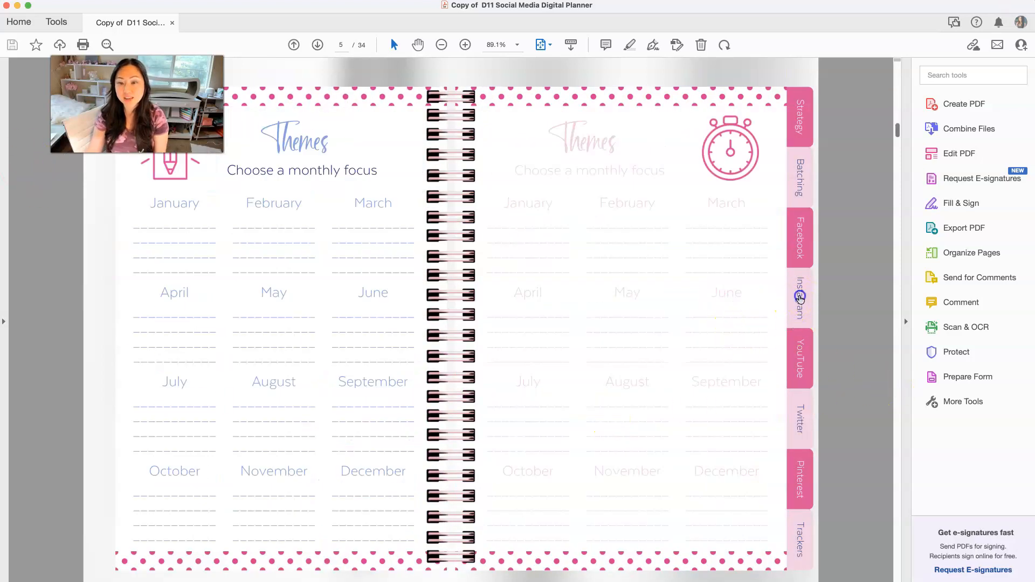
pyautogui.click(800, 362)
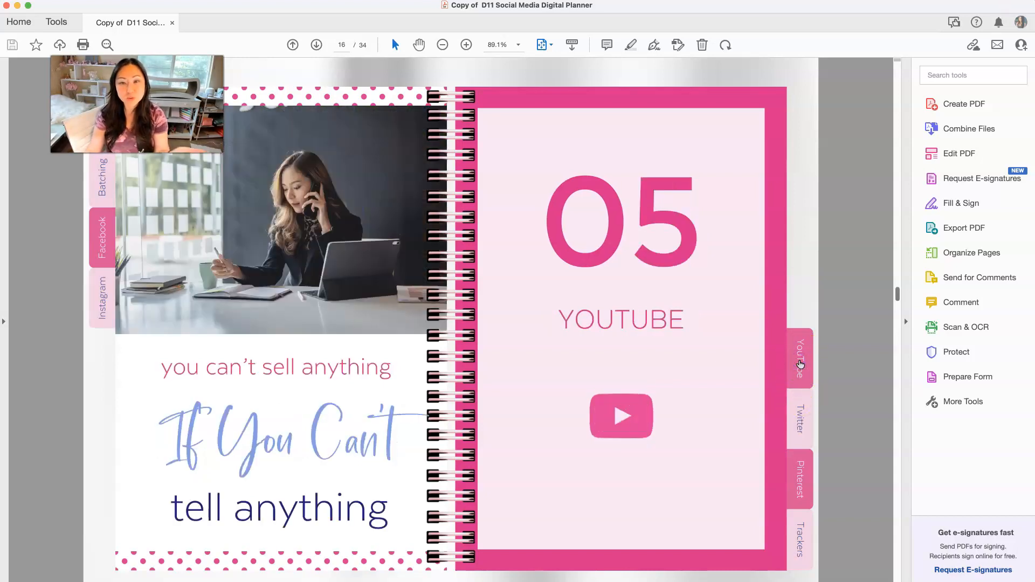
pyautogui.click(800, 481)
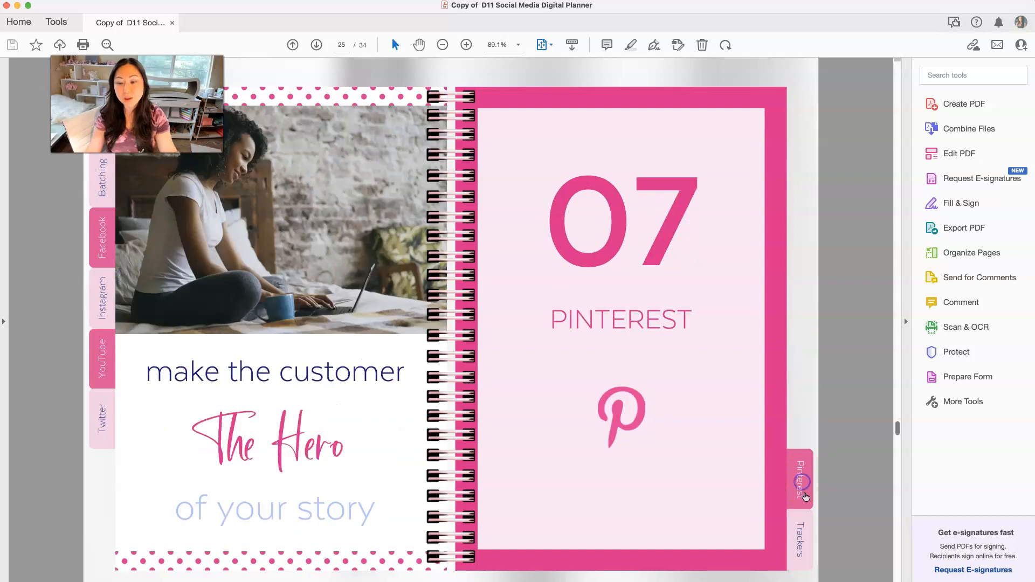
pyautogui.click(798, 538)
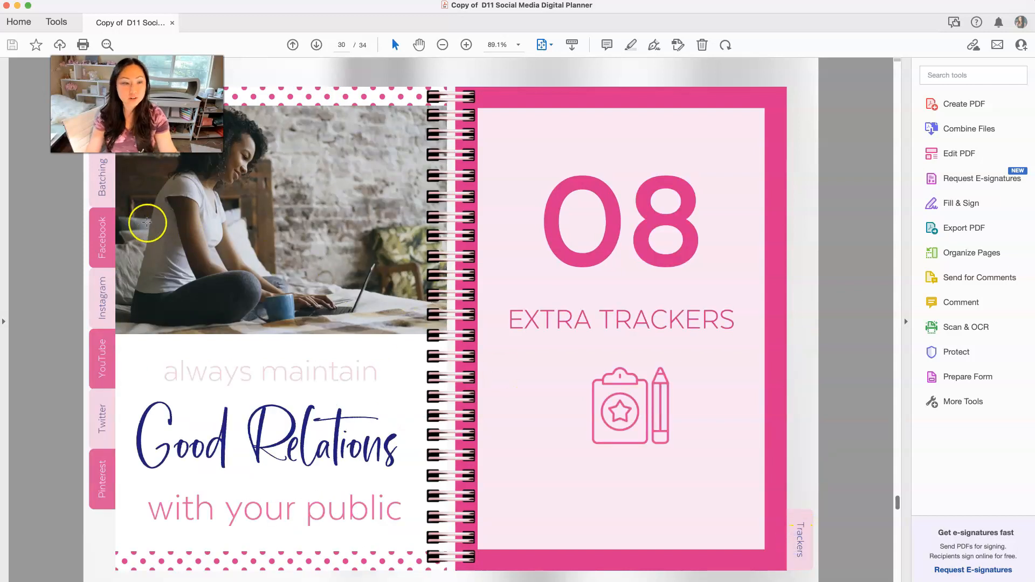
pyautogui.click(102, 239)
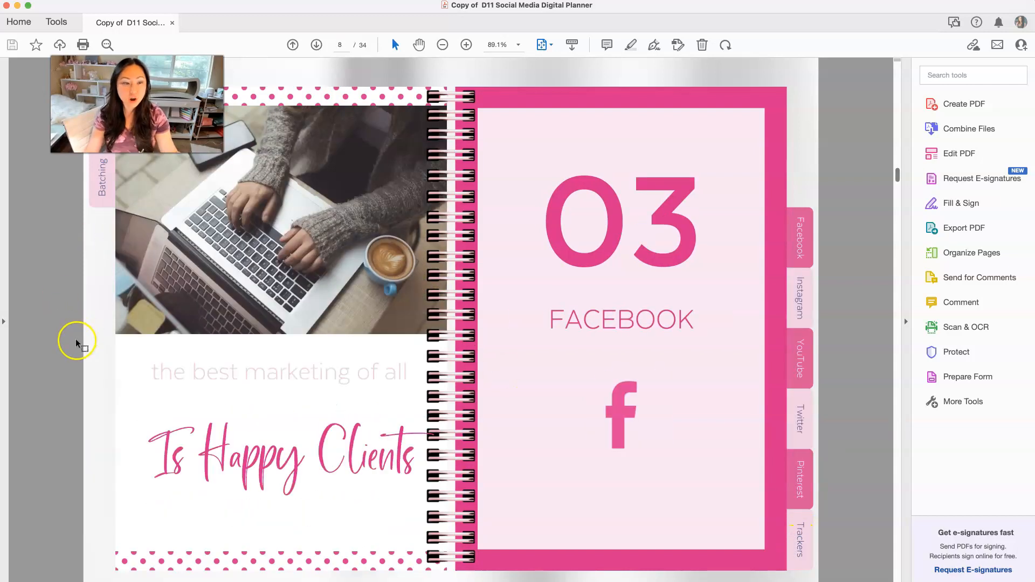
pyautogui.click(102, 186)
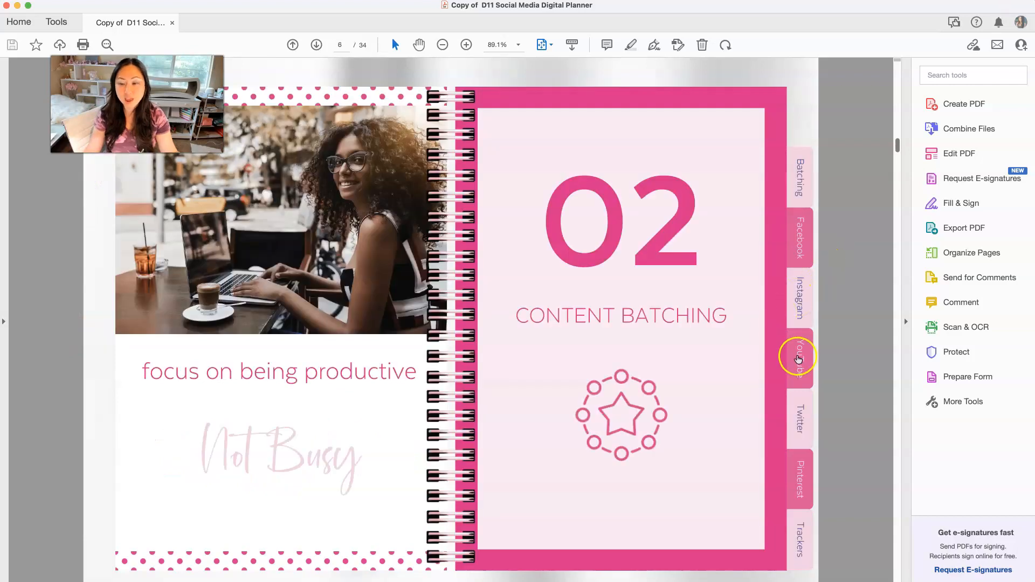
pyautogui.click(797, 356)
pyautogui.click(798, 421)
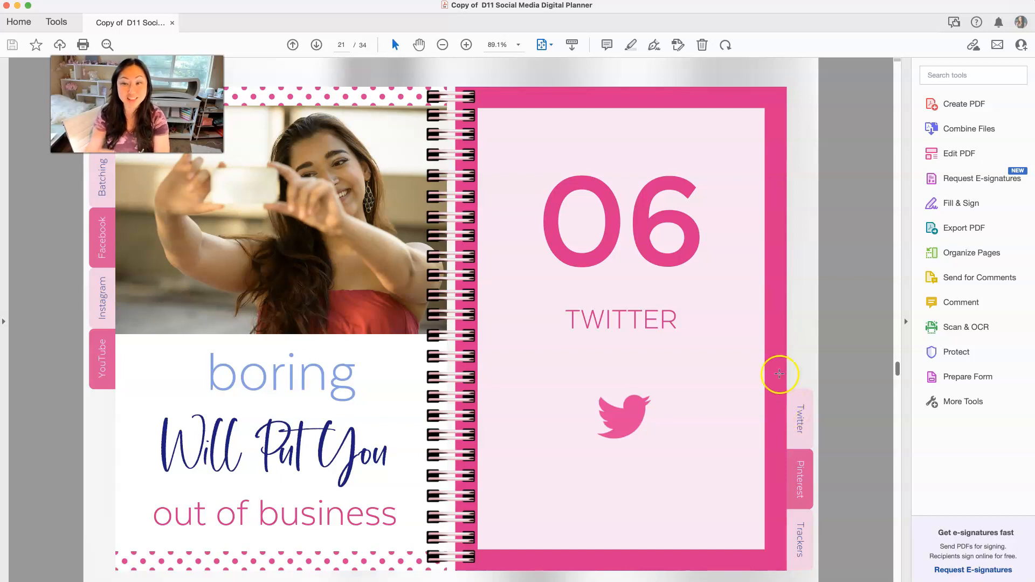
# Browse the rest of the PDF to the back cover on page 34, and return to the Instagram section pages.
pyautogui.scroll(-10, 820, 300)
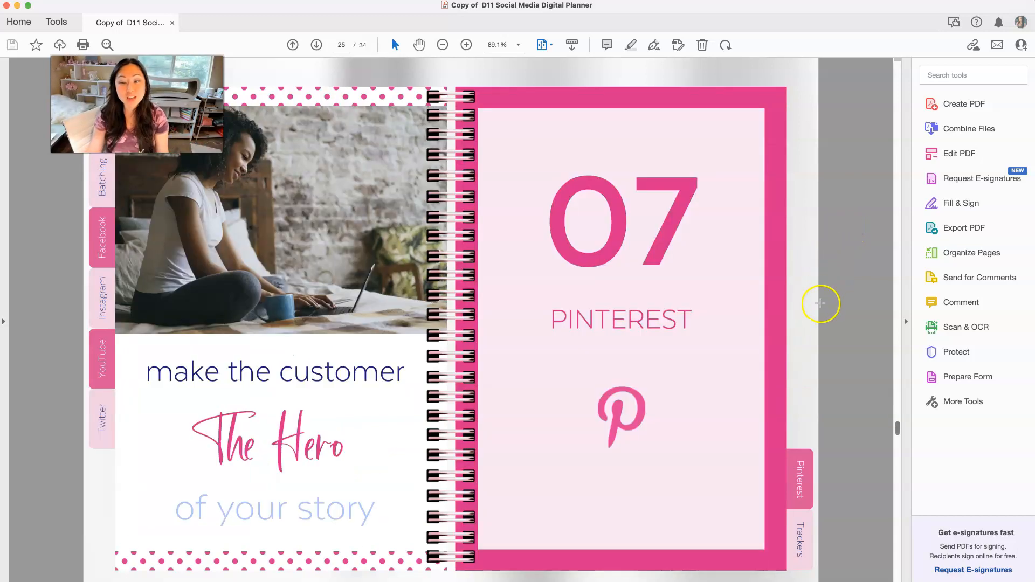
pyautogui.scroll(-4, 821, 310)
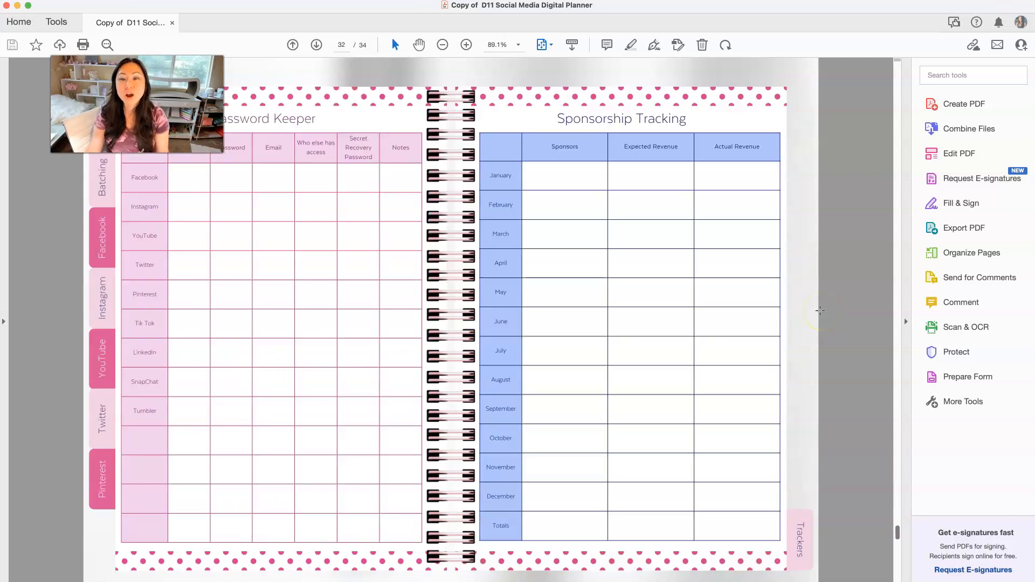
pyautogui.scroll(-3, 820, 311)
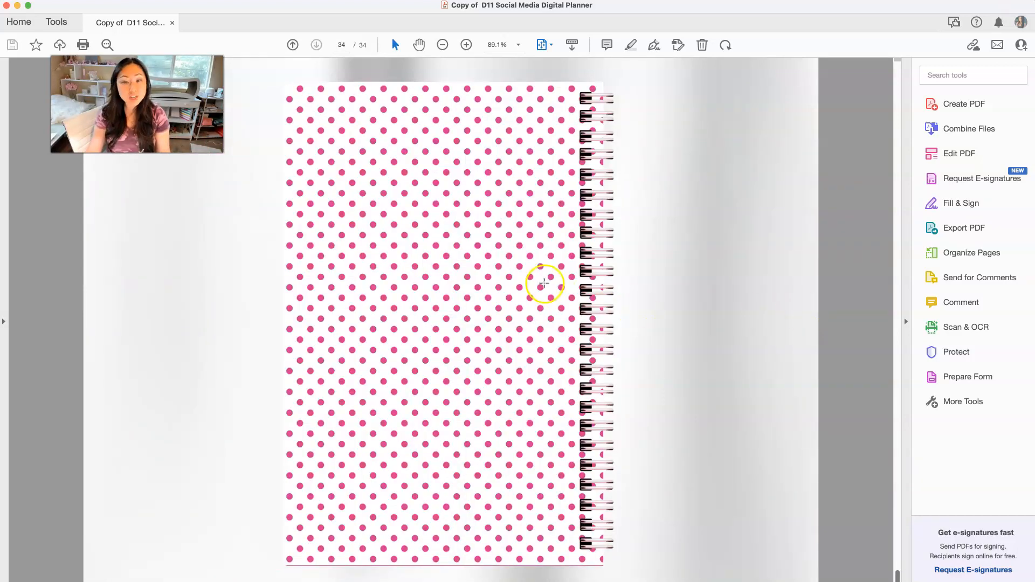
pyautogui.scroll(6, 544, 282)
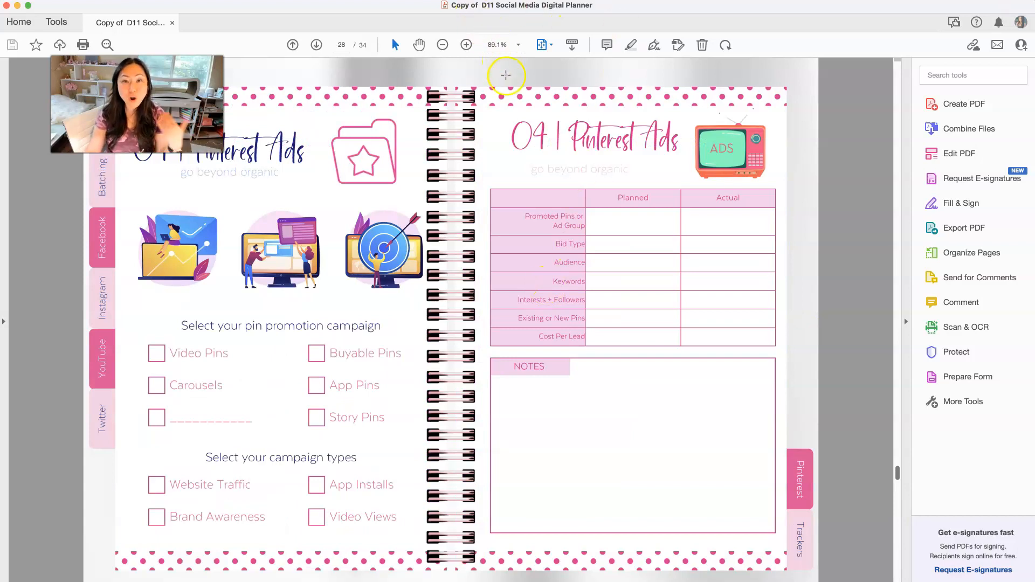
pyautogui.scroll(8, 505, 75)
pyautogui.scroll(7, 516, 173)
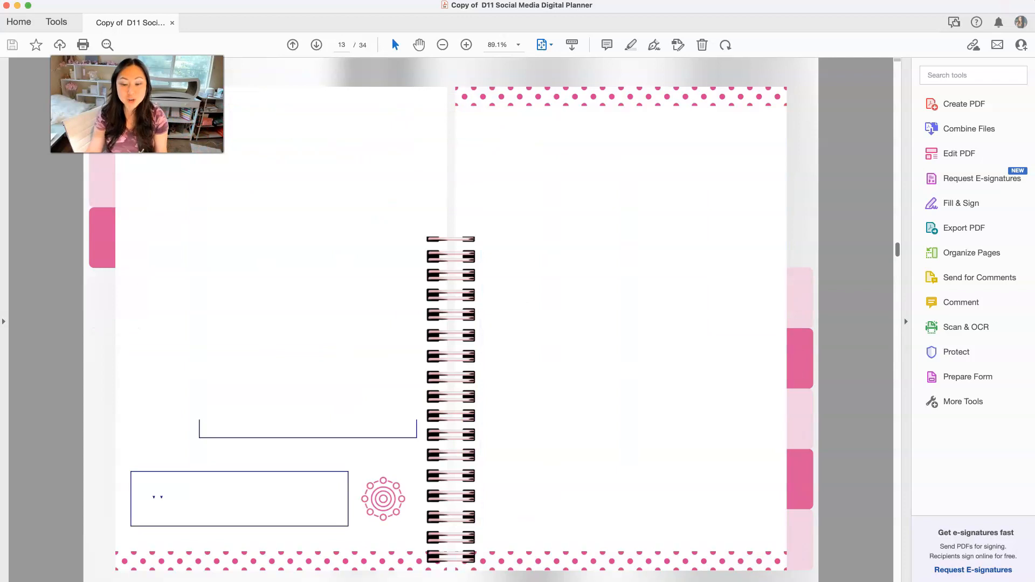
pyautogui.scroll(2, 451, 324)
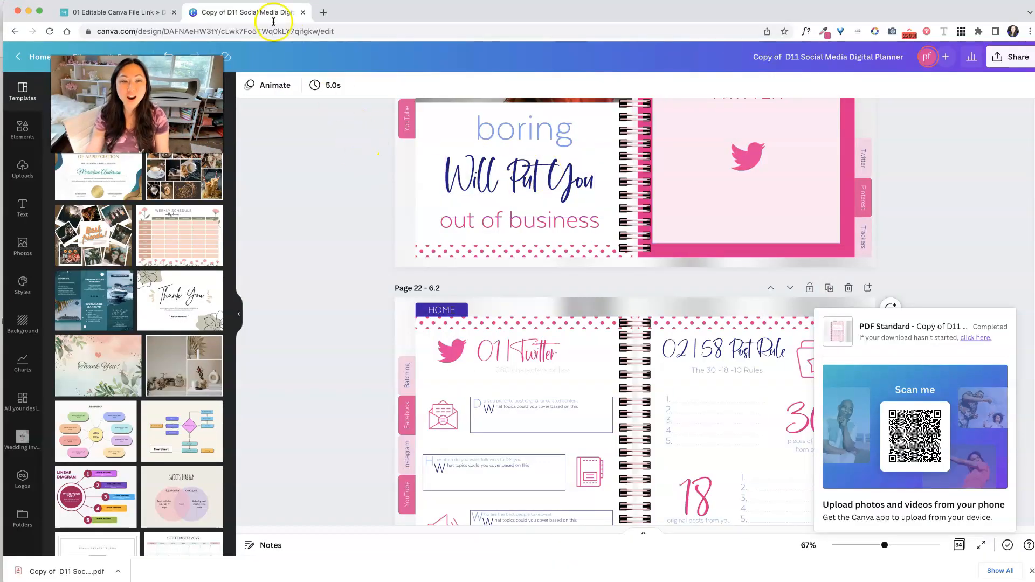
# Return to the student dashboard in the browser and open the 09 Self Confidence Planner for Women course at its Canva File lessons.
pyautogui.click(107, 12)
pyautogui.scroll(10, 280, 269)
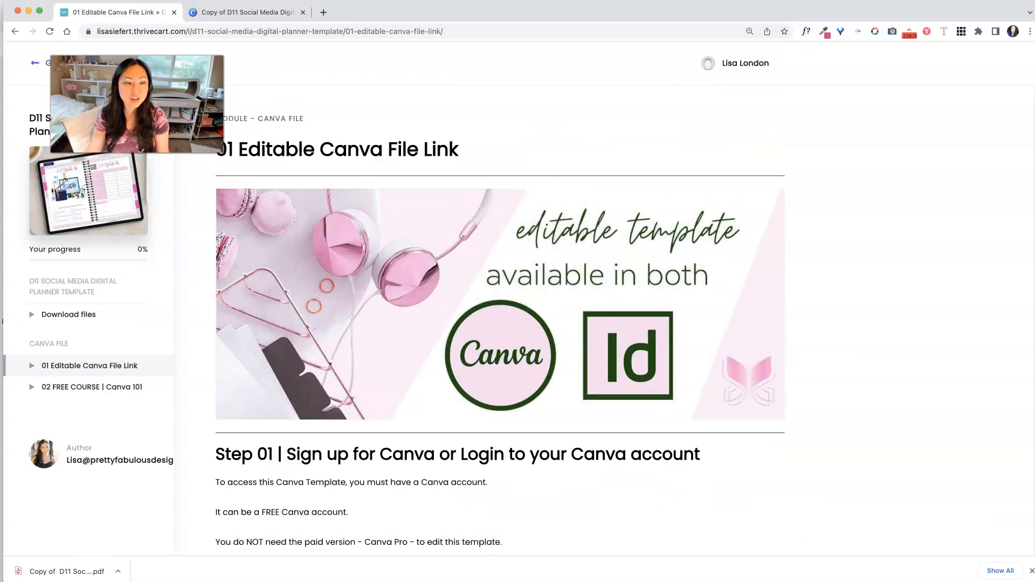
pyautogui.click(37, 64)
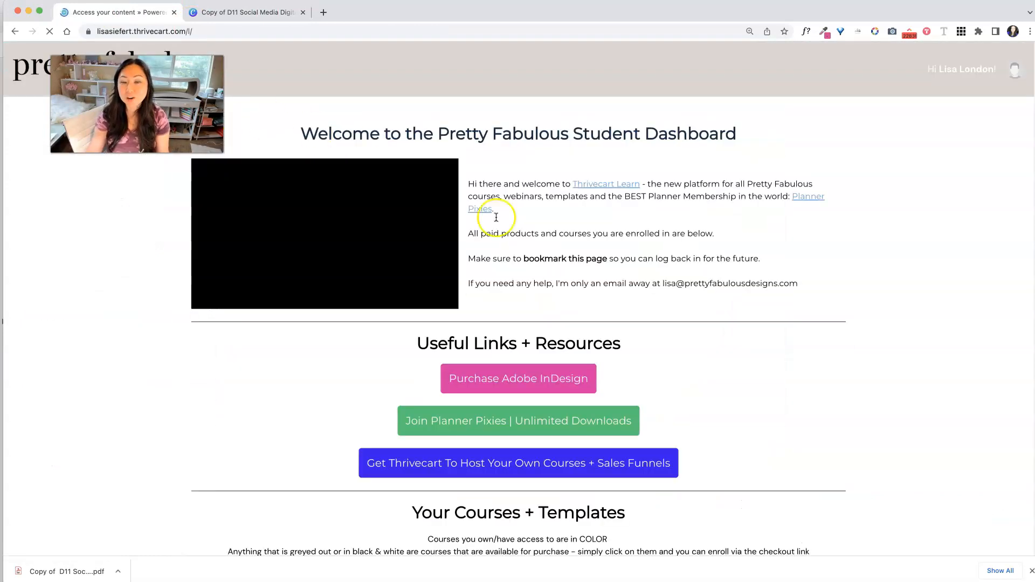
pyautogui.scroll(-15, 602, 305)
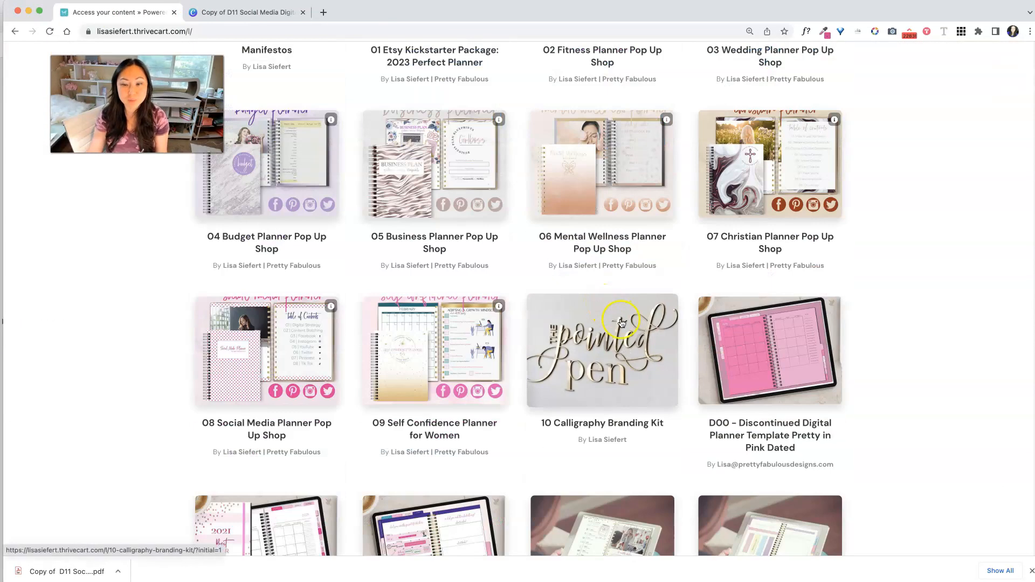
pyautogui.click(432, 353)
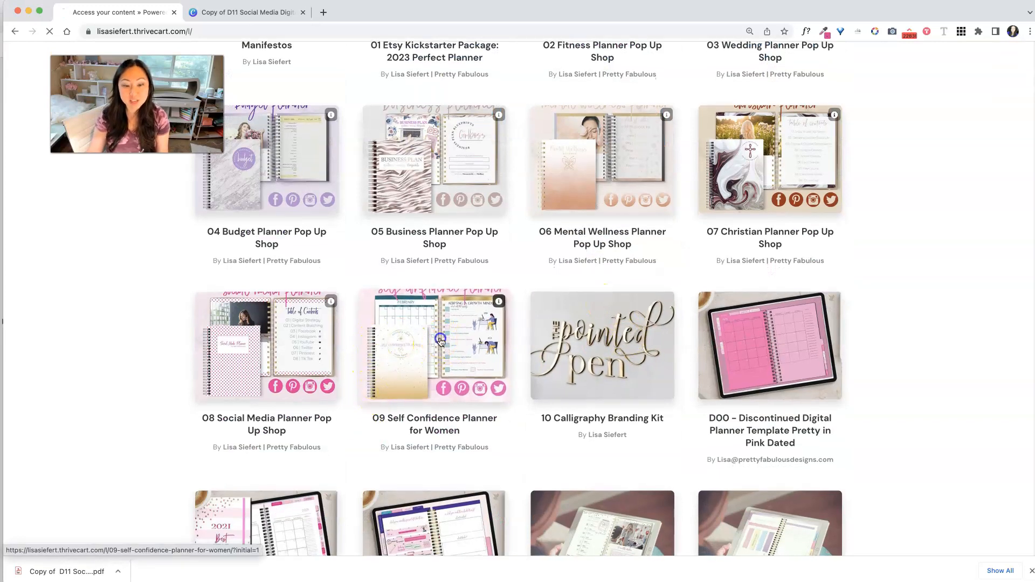
pyautogui.scroll(-5, 85, 364)
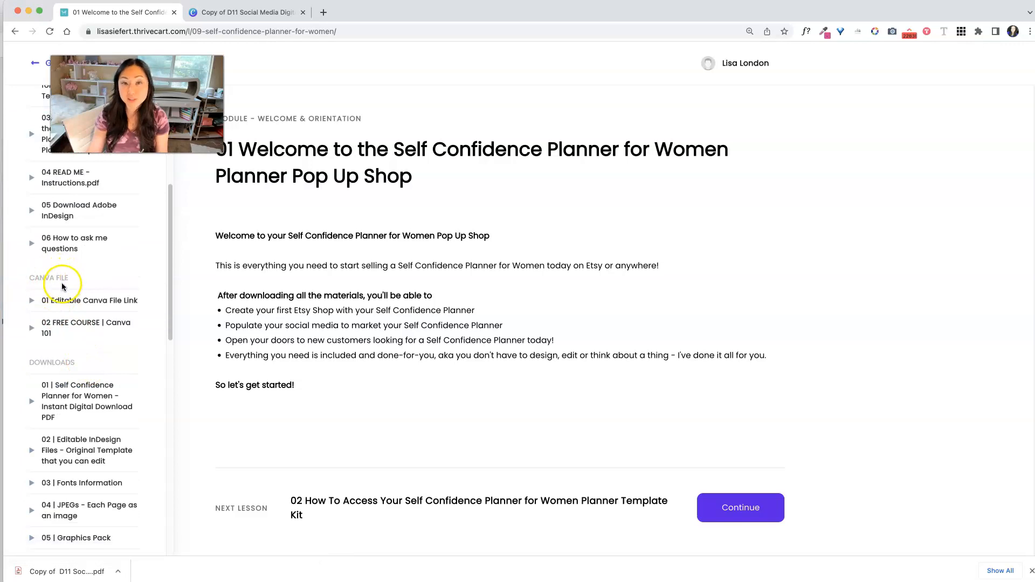
# Open the 01 Editable Canva File Link lesson, create a Canva copy from its 09 Self Confidence Planner template, and browse the first pages.
pyautogui.click(92, 300)
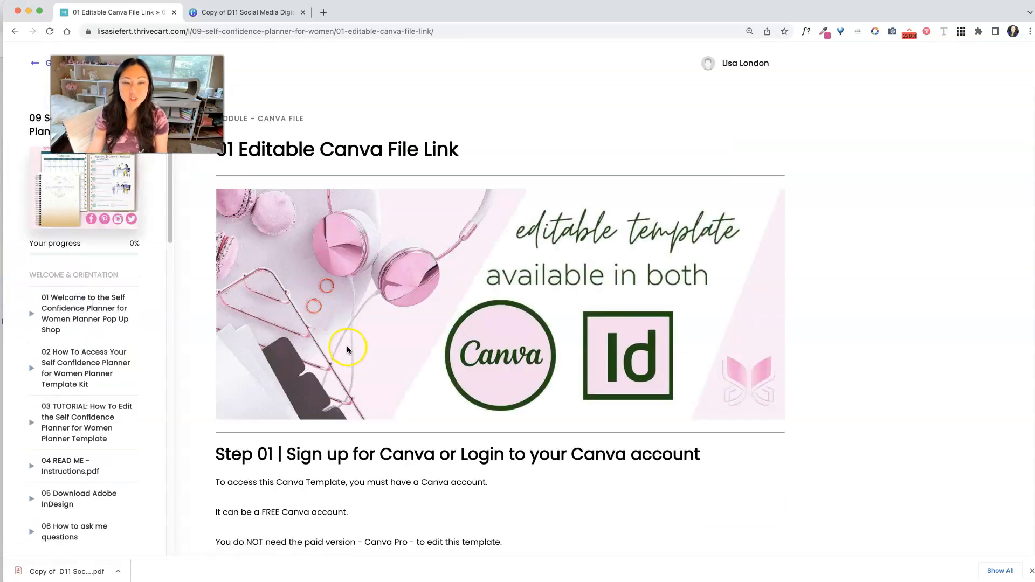
pyautogui.scroll(-8, 348, 347)
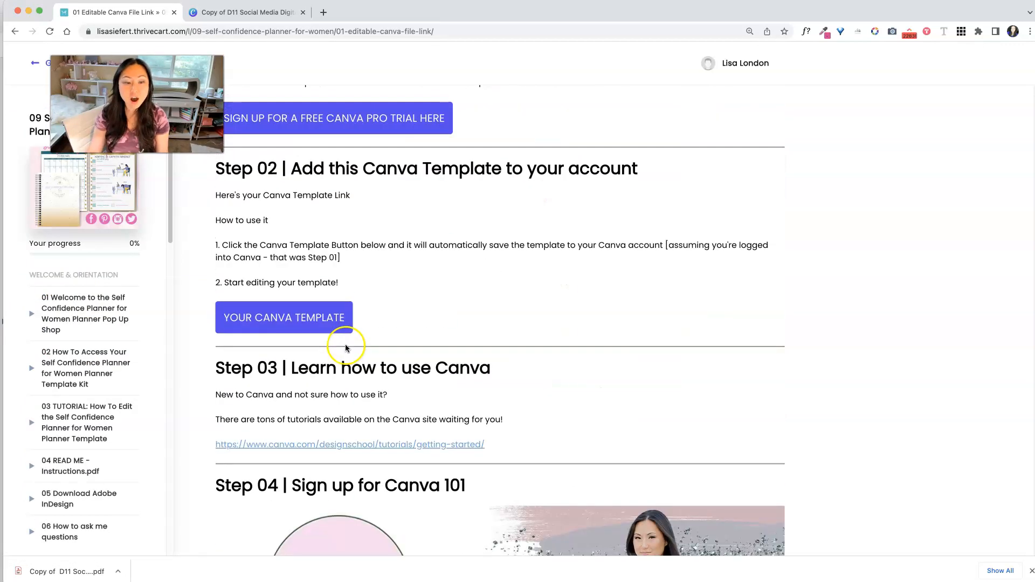
pyautogui.click(288, 318)
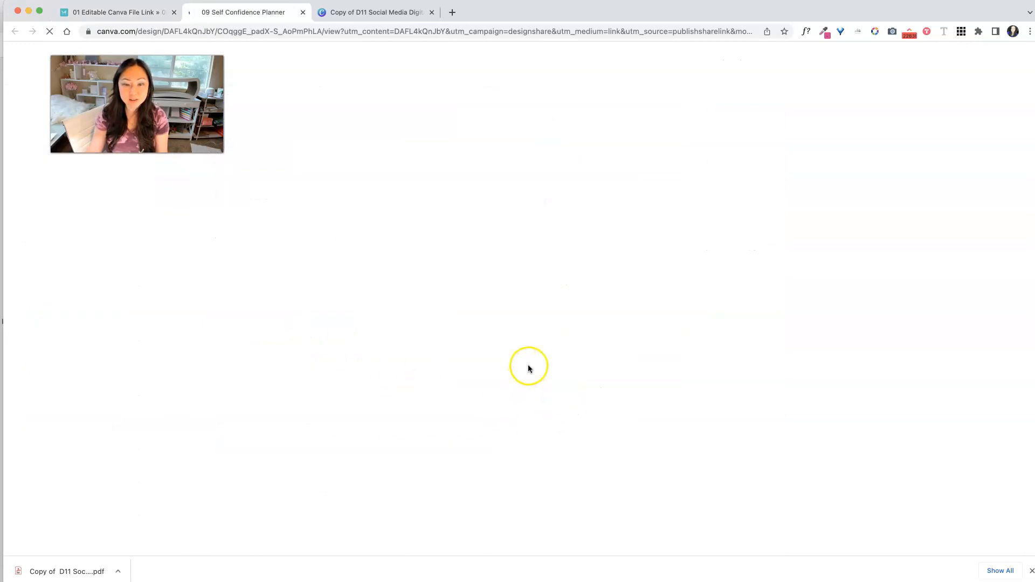
pyautogui.click(524, 493)
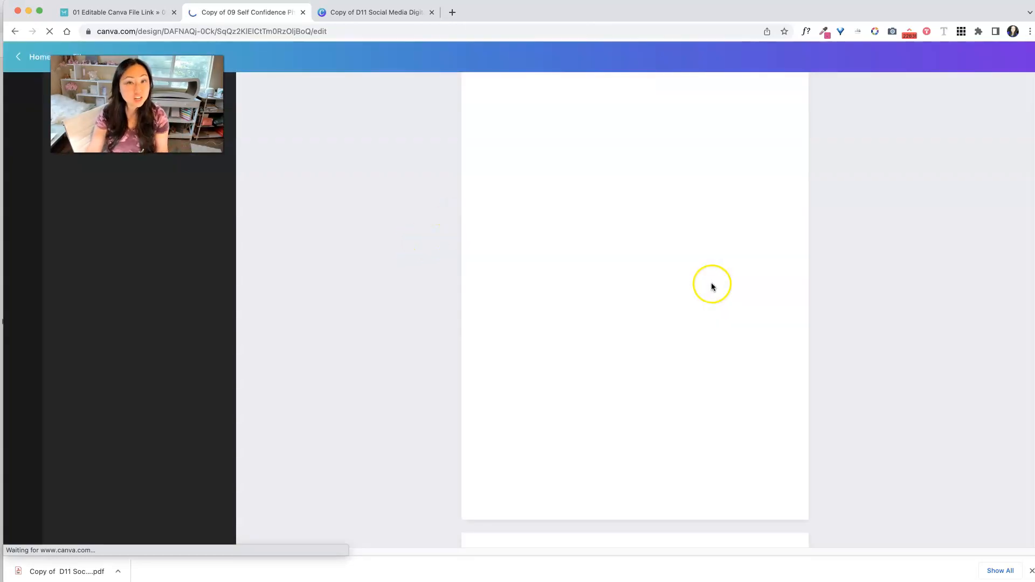
pyautogui.scroll(-15, 701, 329)
pyautogui.scroll(-8, 733, 349)
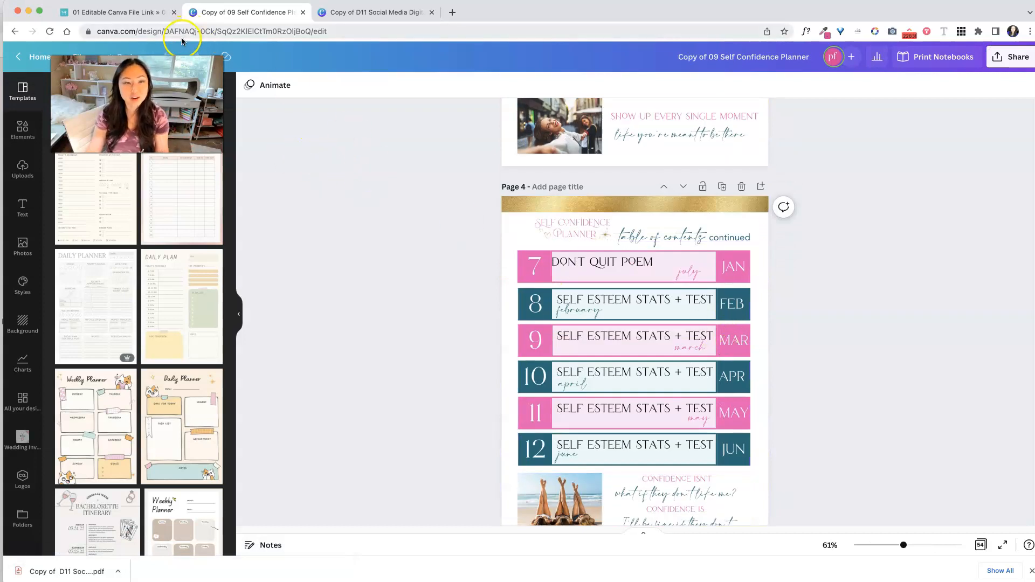
# Return to the course dashboard and find the D14 Self-Confidence Planner for Women Digital Planner Template.
pyautogui.click(131, 12)
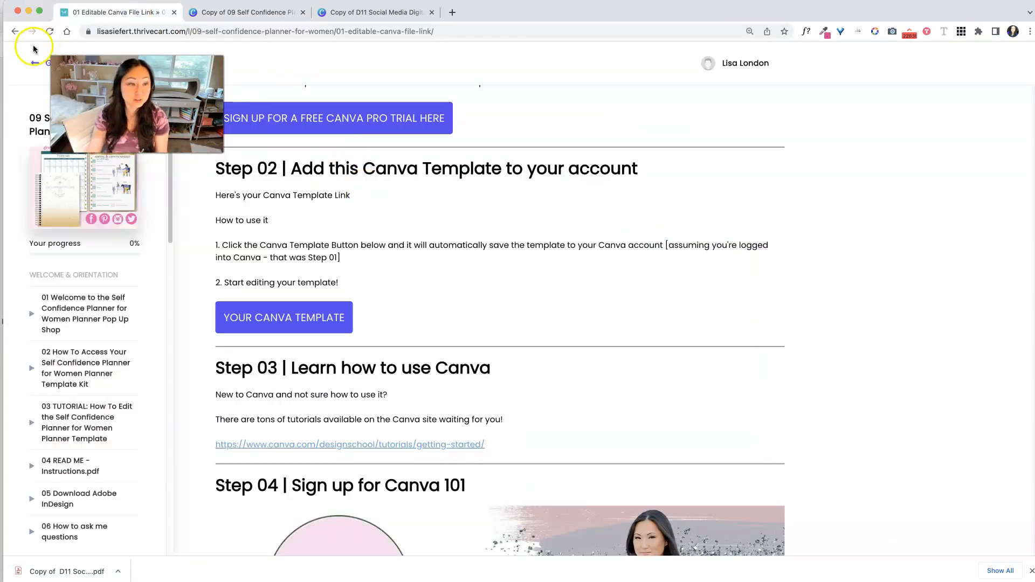
pyautogui.click(16, 31)
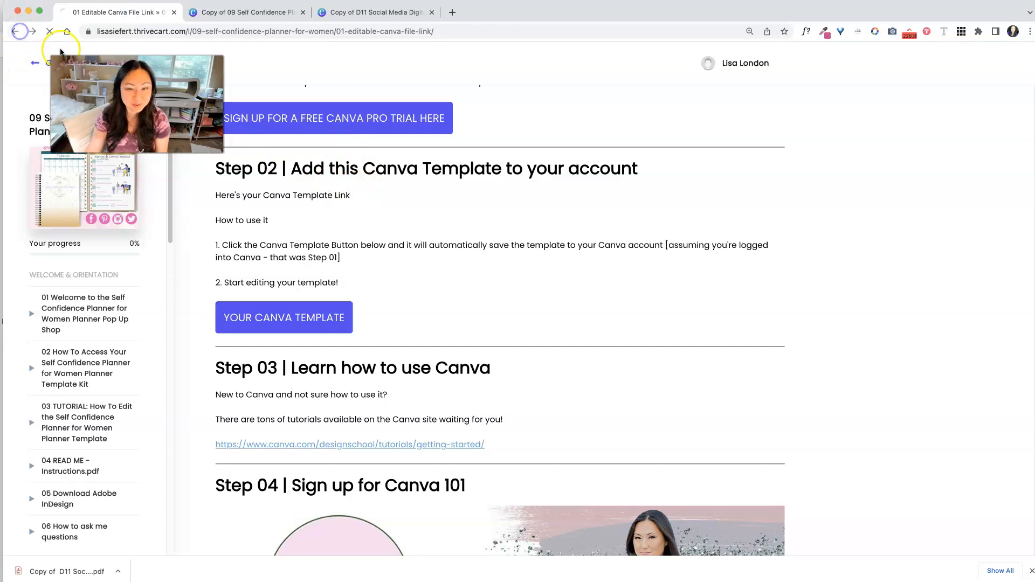
pyautogui.click(32, 64)
pyautogui.scroll(-7, 605, 257)
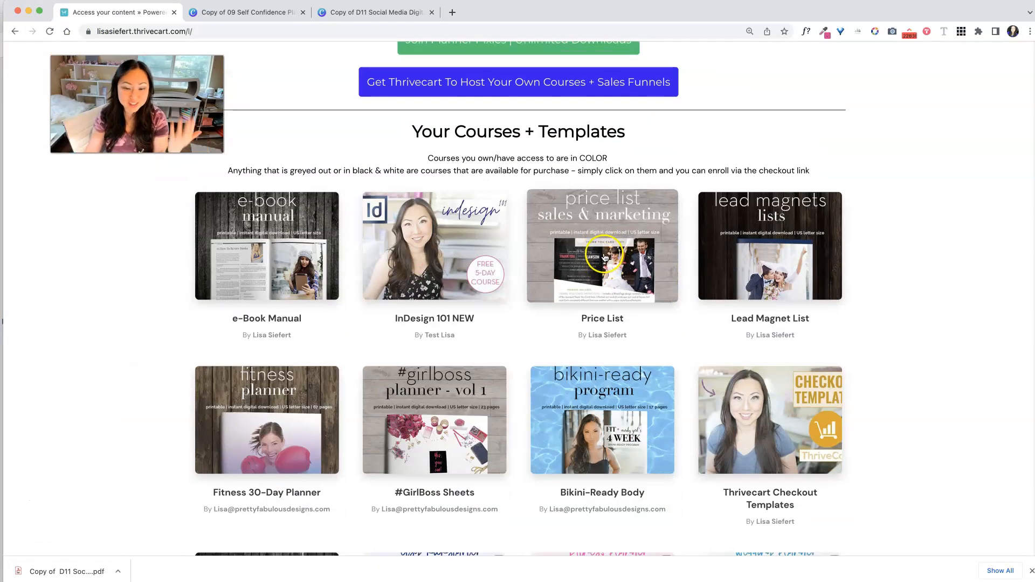
pyautogui.scroll(-20, 605, 257)
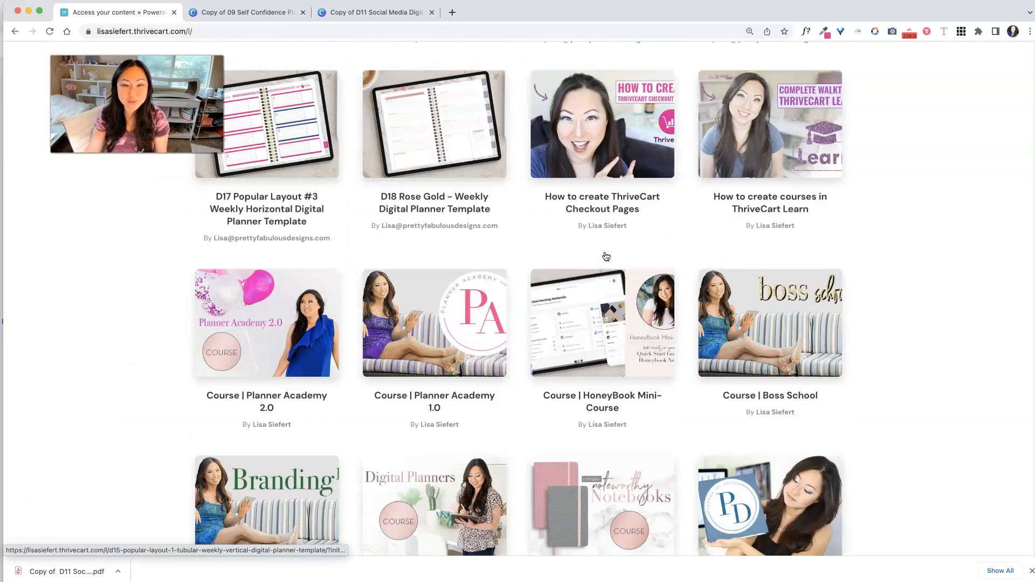
pyautogui.scroll(5, 606, 256)
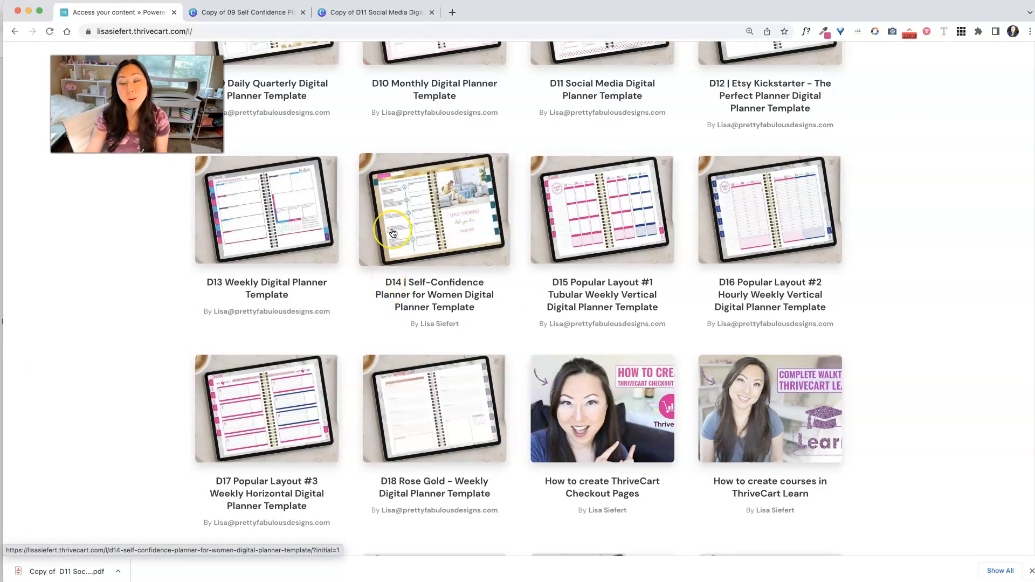
# Open the D14 course's 01 Editable Canva File Link lesson and create an editable Canva copy from its digital planner template.
pyautogui.click(393, 233)
pyautogui.click(104, 401)
pyautogui.scroll(-5, 402, 442)
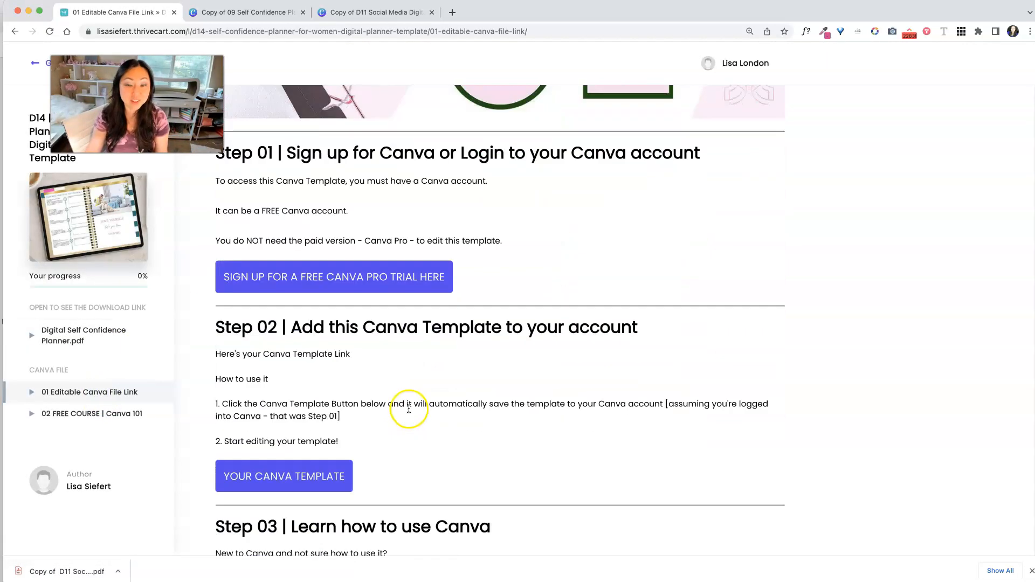
pyautogui.scroll(-2, 385, 443)
pyautogui.click(323, 414)
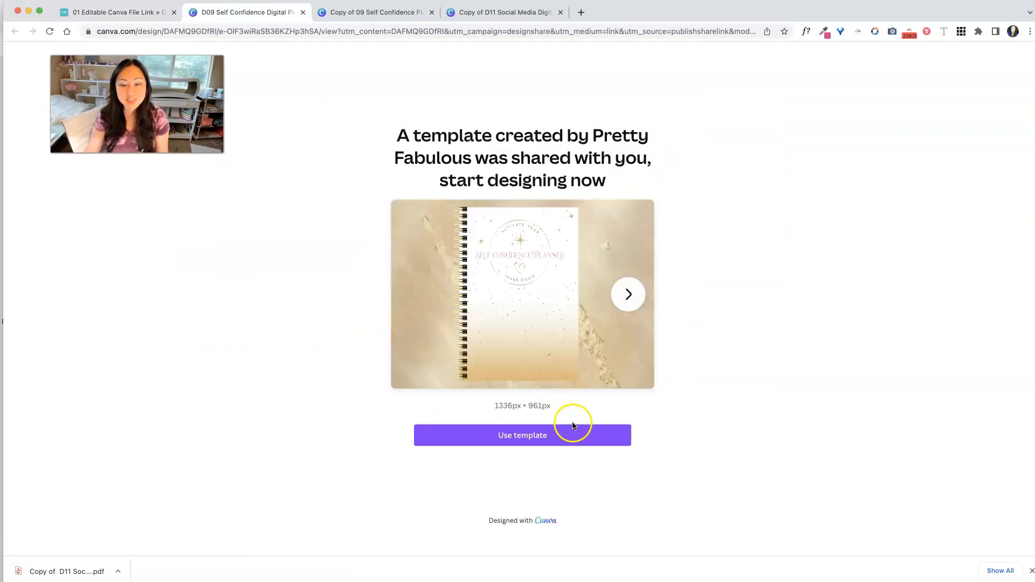
pyautogui.click(571, 432)
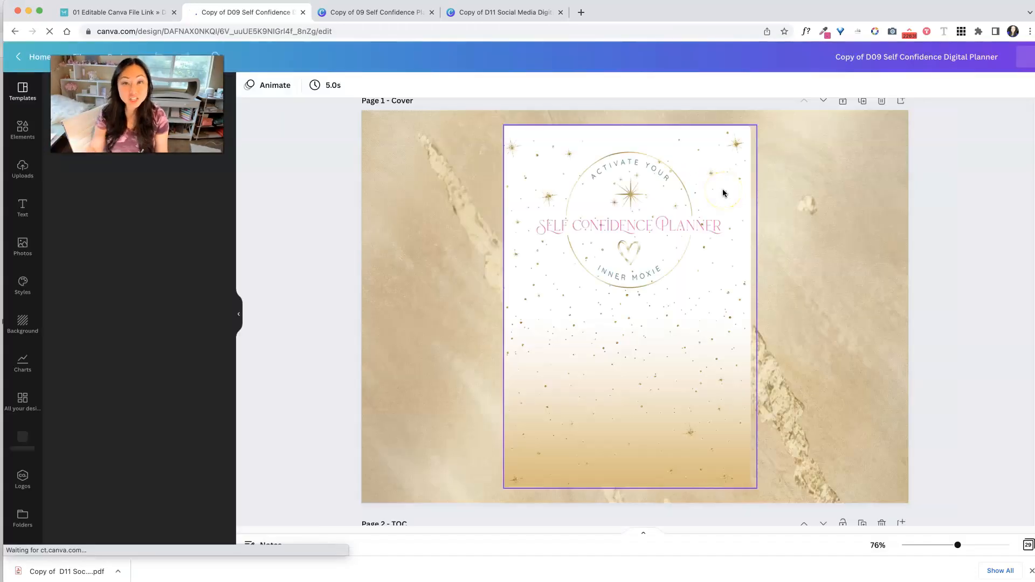
# Check the page links attached to the Feb and Jul tabs on page 3, TOC-2.
pyautogui.scroll(-3, 713, 231)
pyautogui.scroll(-9, 712, 236)
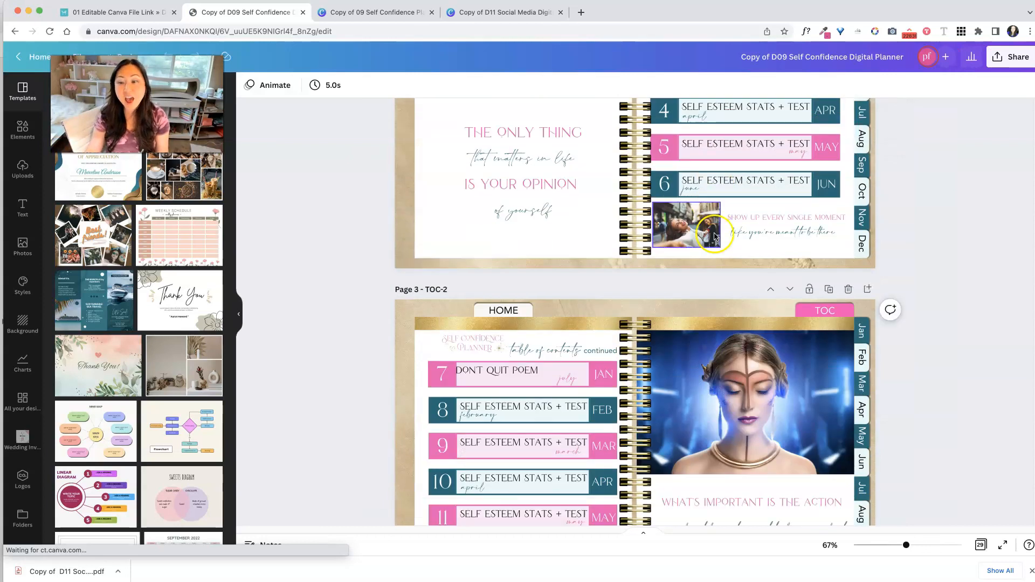
pyautogui.click(863, 203)
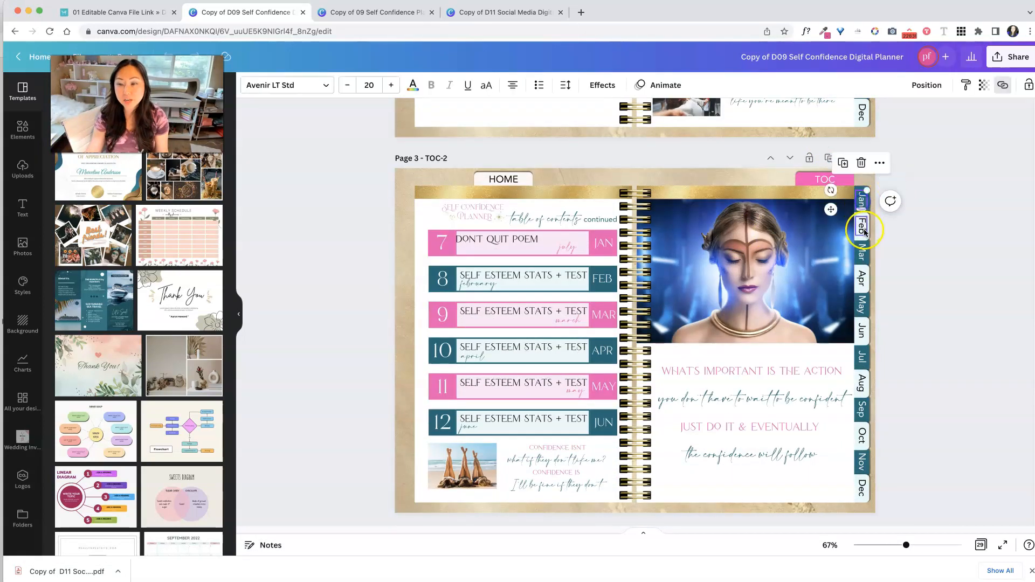
pyautogui.click(862, 231)
pyautogui.click(1001, 85)
pyautogui.write('7 - Feb')
pyautogui.click(873, 144)
pyautogui.click(981, 157)
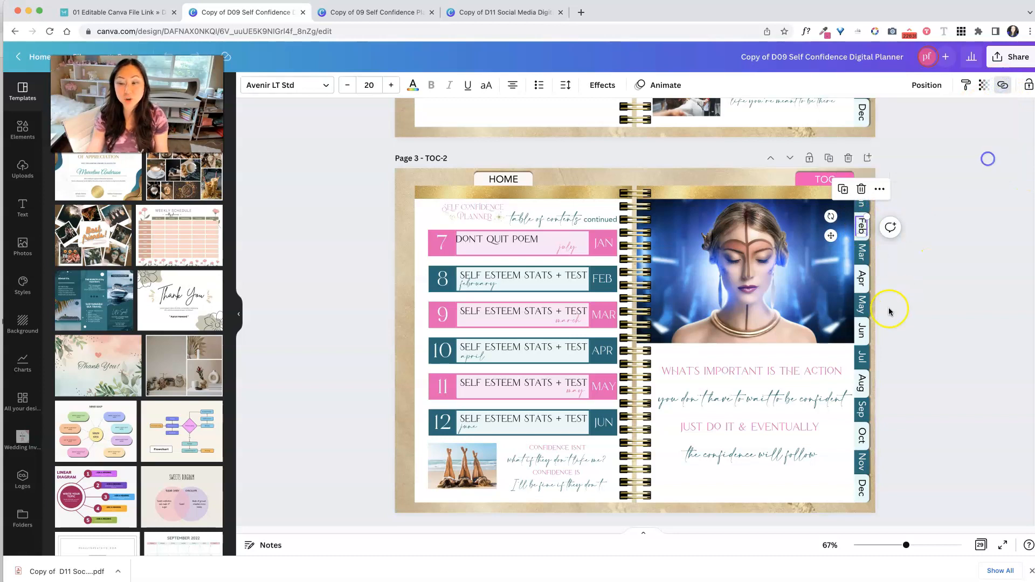
pyautogui.click(863, 357)
pyautogui.click(1002, 85)
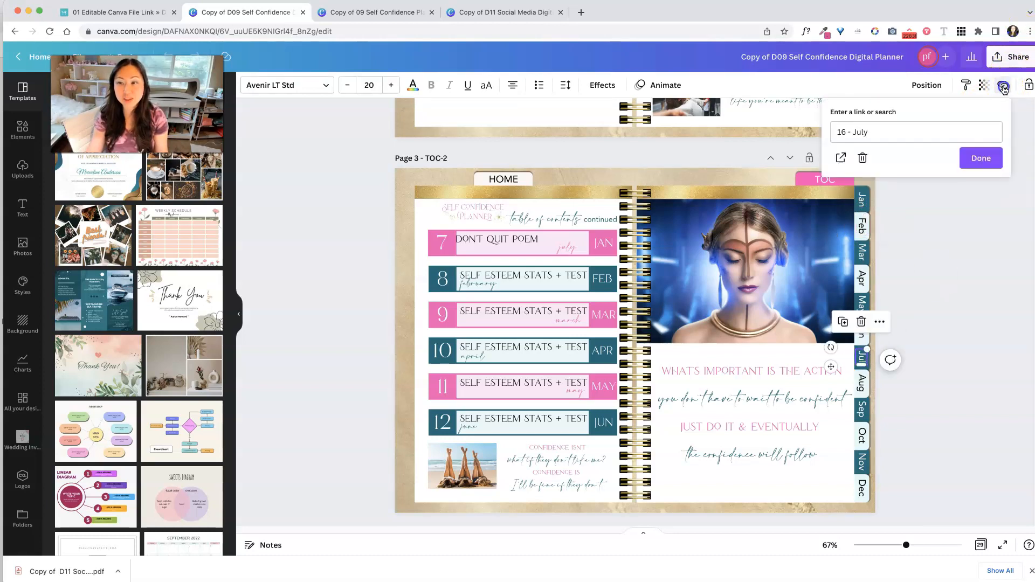
pyautogui.click(945, 280)
# Examine the textured background image behind the planner on page 3, TOC-2, and page 4, Jan.
pyautogui.click(575, 176)
pyautogui.moveTo(575, 176)
pyautogui.mouseDown()
pyautogui.moveTo(809, 216)
pyautogui.moveTo(579, 174)
pyautogui.mouseUp()
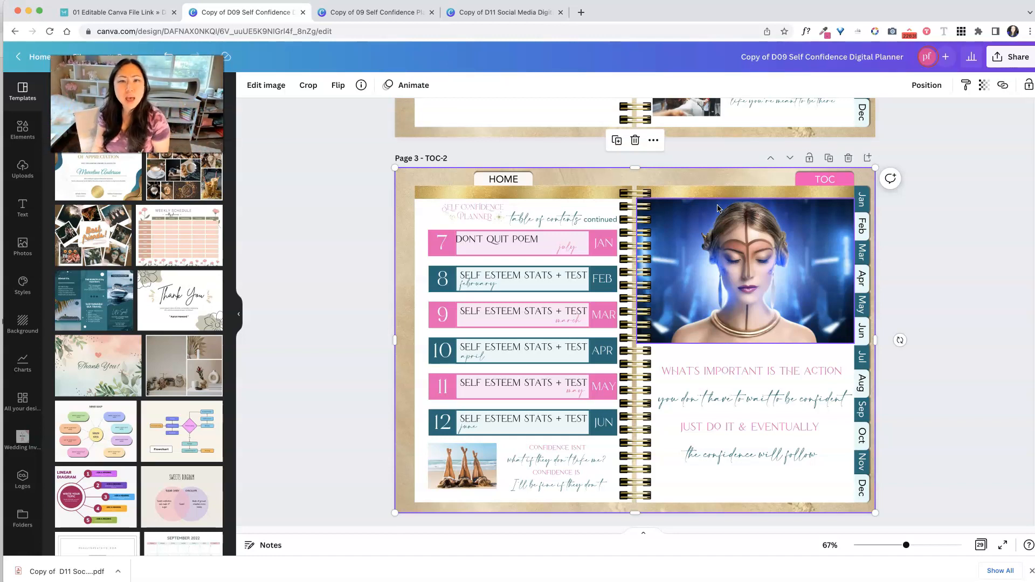
pyautogui.click(942, 389)
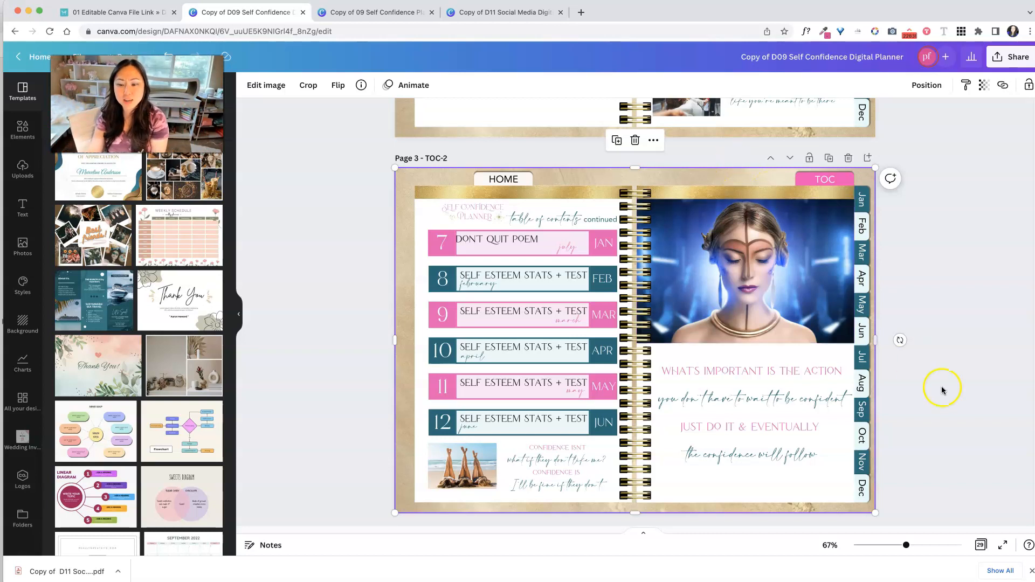
pyautogui.scroll(-5, 716, 162)
pyautogui.click(616, 252)
pyautogui.moveTo(616, 251); pyautogui.dragTo(611, 246)
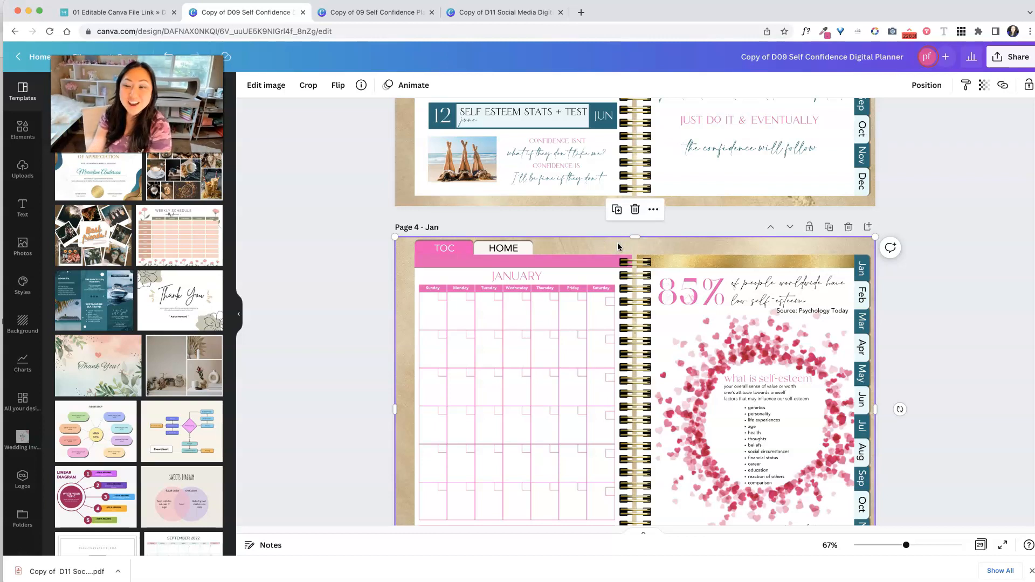
pyautogui.click(823, 268)
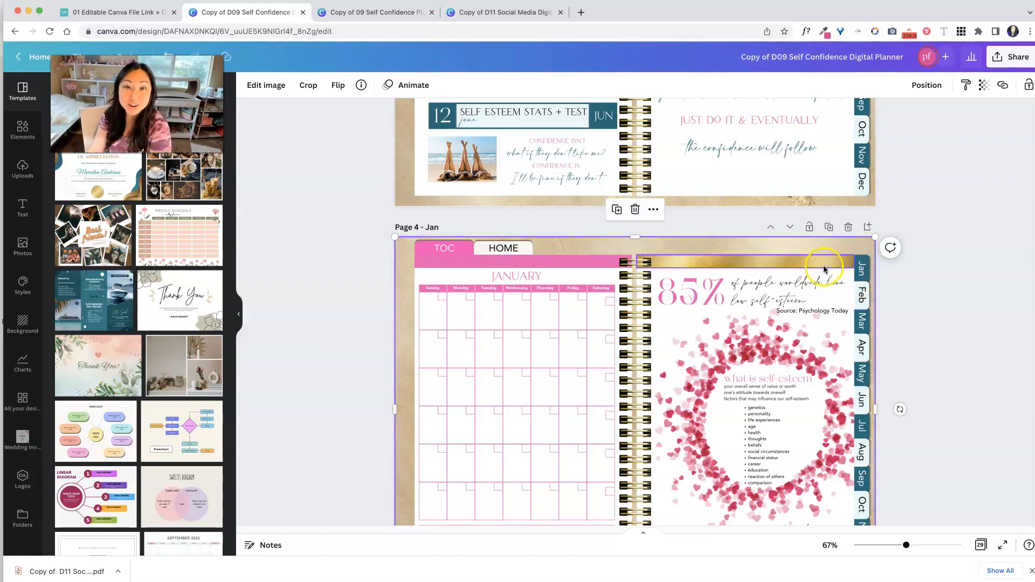
# Look over page 5, Jan 2, and select its HOME and TOC tabs.
pyautogui.scroll(-5, 921, 297)
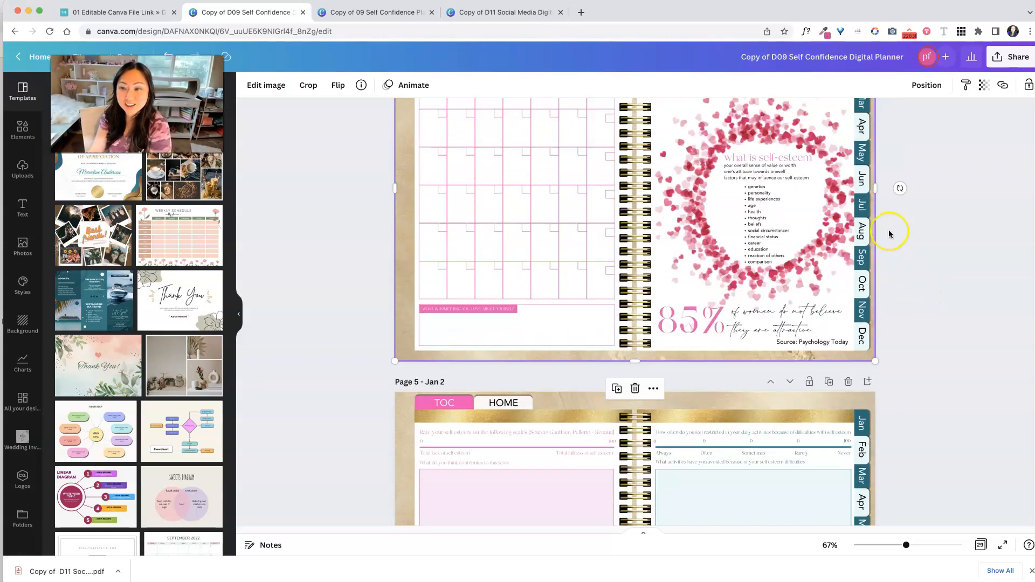
pyautogui.scroll(-3, 889, 232)
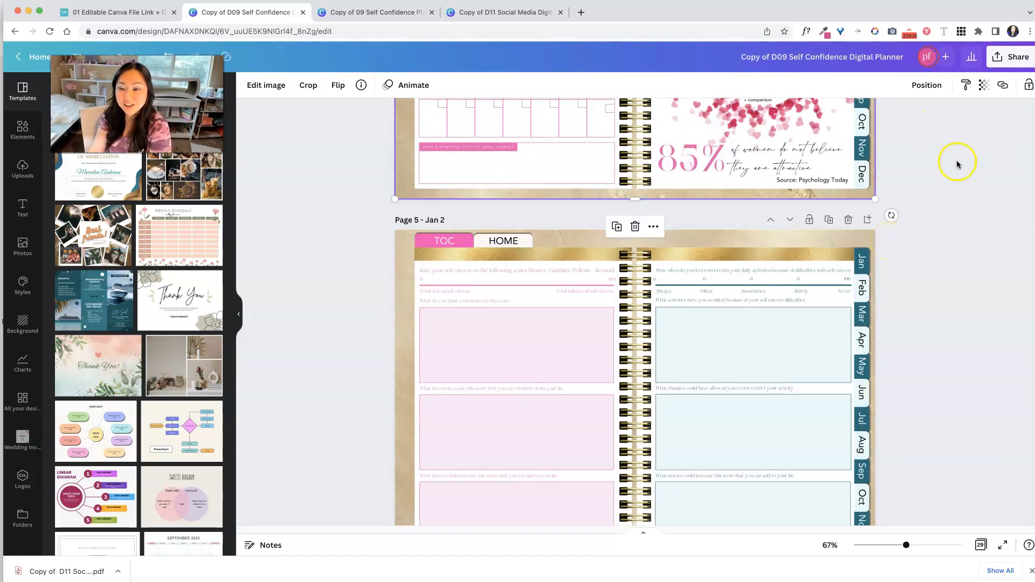
pyautogui.click(495, 239)
pyautogui.click(452, 241)
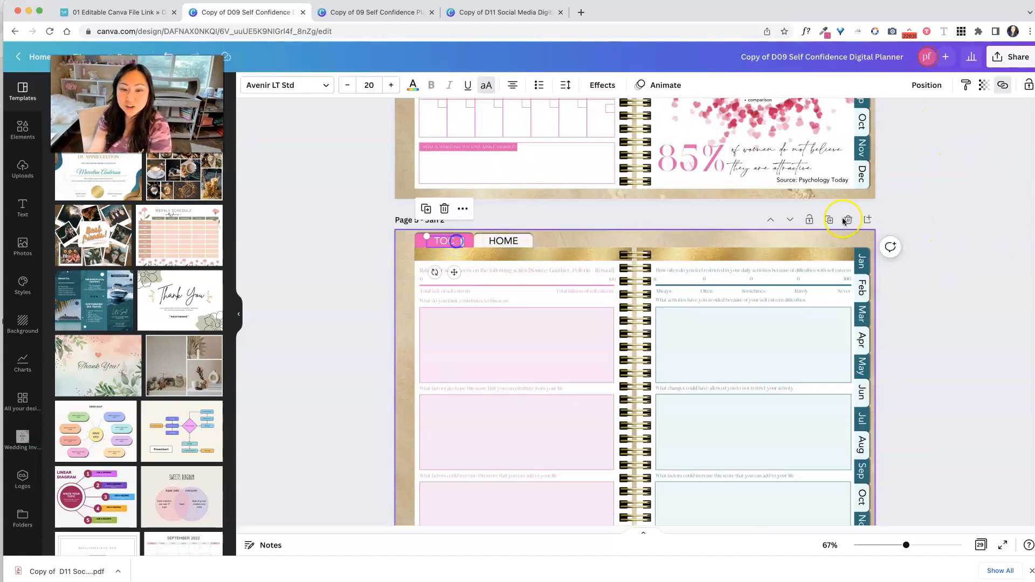
# Download all pages of the D09 Self Confidence Digital Planner copy as PDF Standard and open the file in Adobe Acrobat.
pyautogui.click(1010, 57)
pyautogui.click(892, 322)
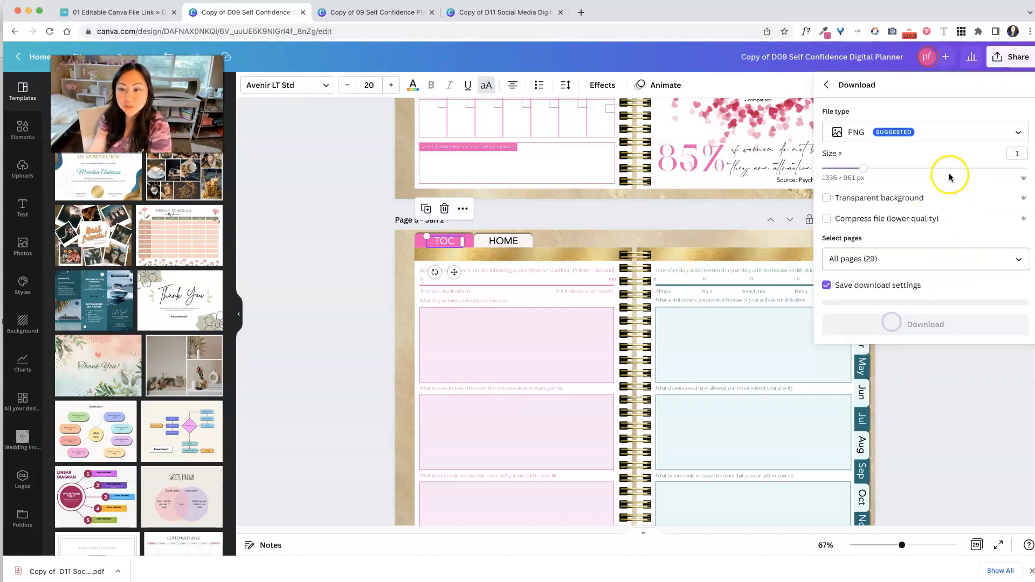
pyautogui.click(926, 136)
pyautogui.click(918, 185)
pyautogui.click(923, 259)
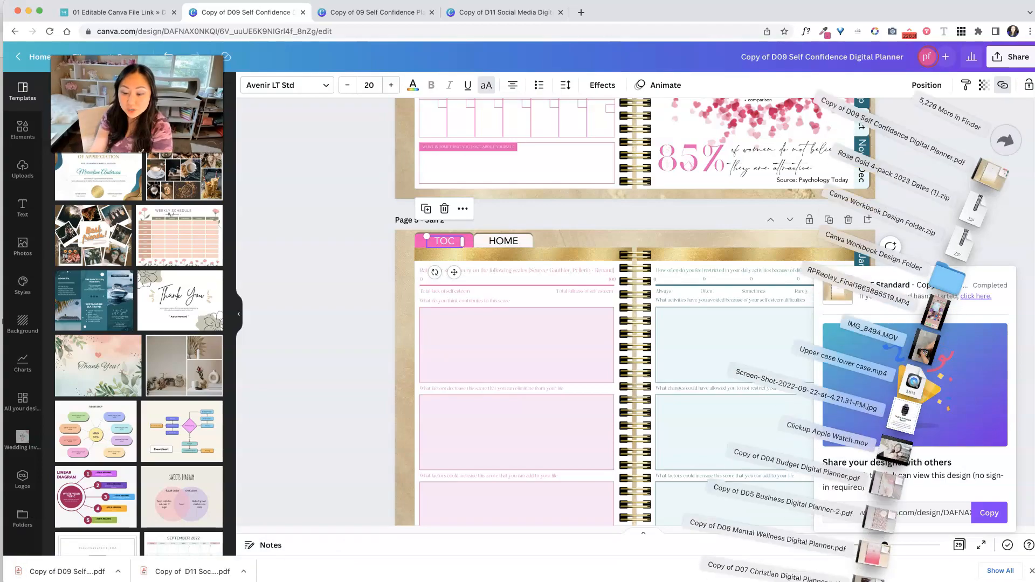
pyautogui.click(892, 129)
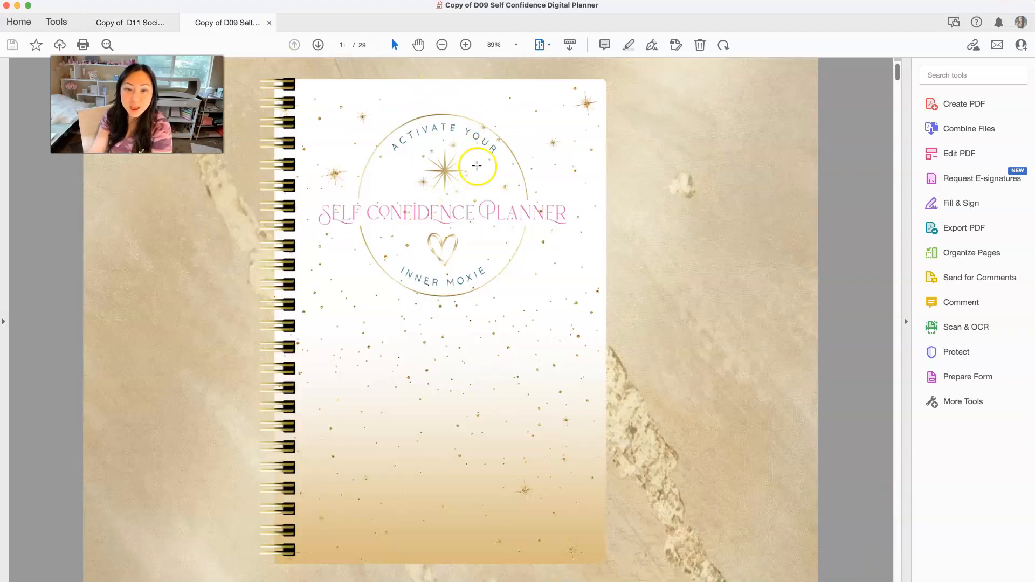
# Test the PDF's hyperlinked month tabs from the table of contents onward, including July, September and November.
pyautogui.click(561, 333)
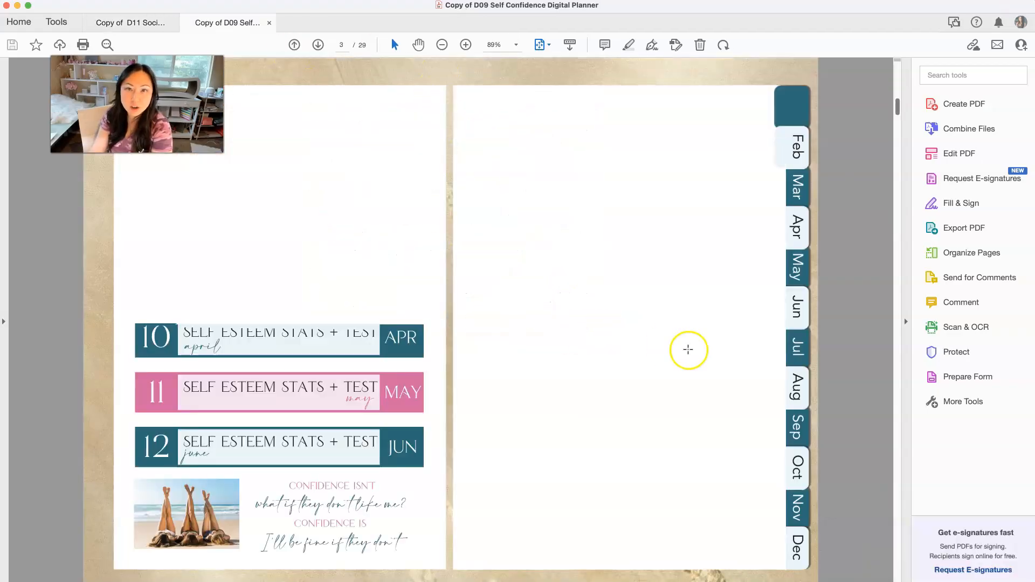
pyautogui.click(798, 226)
pyautogui.click(797, 227)
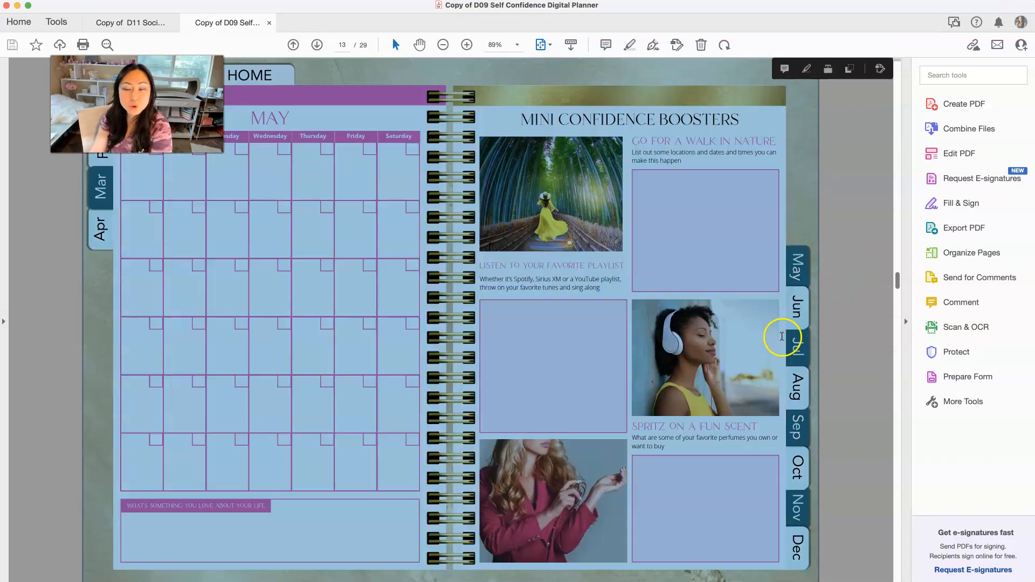
pyautogui.click(797, 345)
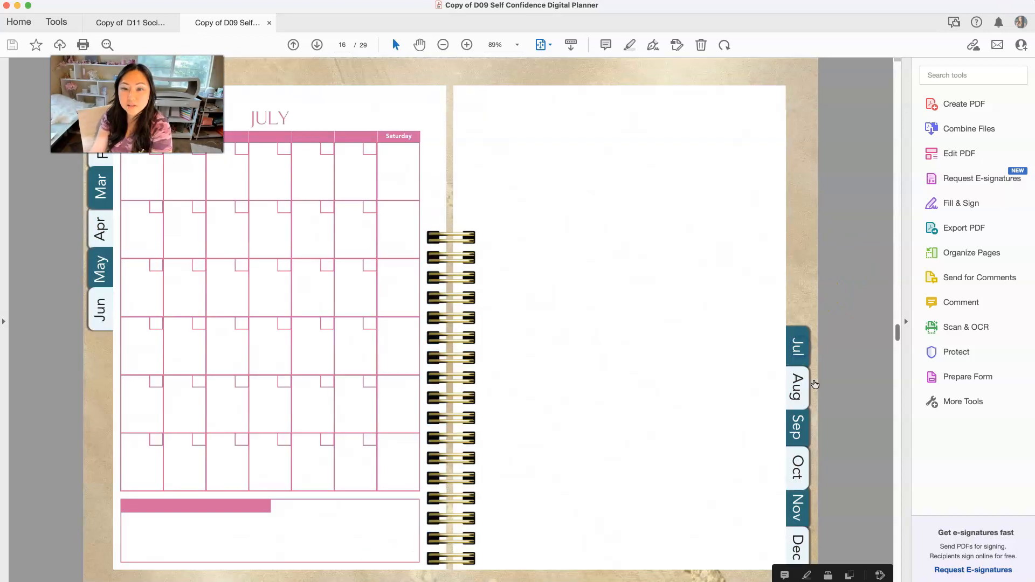
pyautogui.click(798, 431)
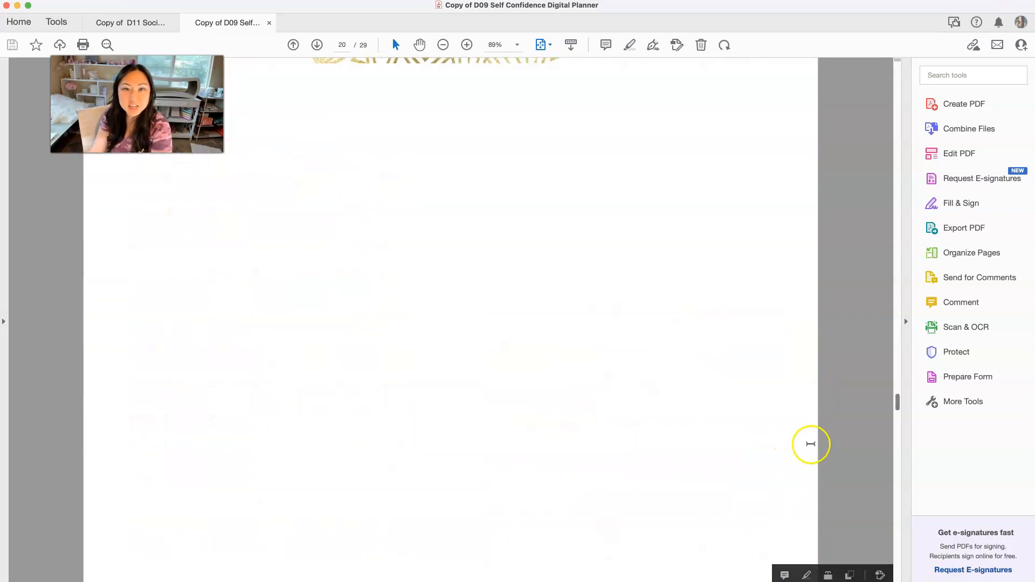
pyautogui.click(798, 512)
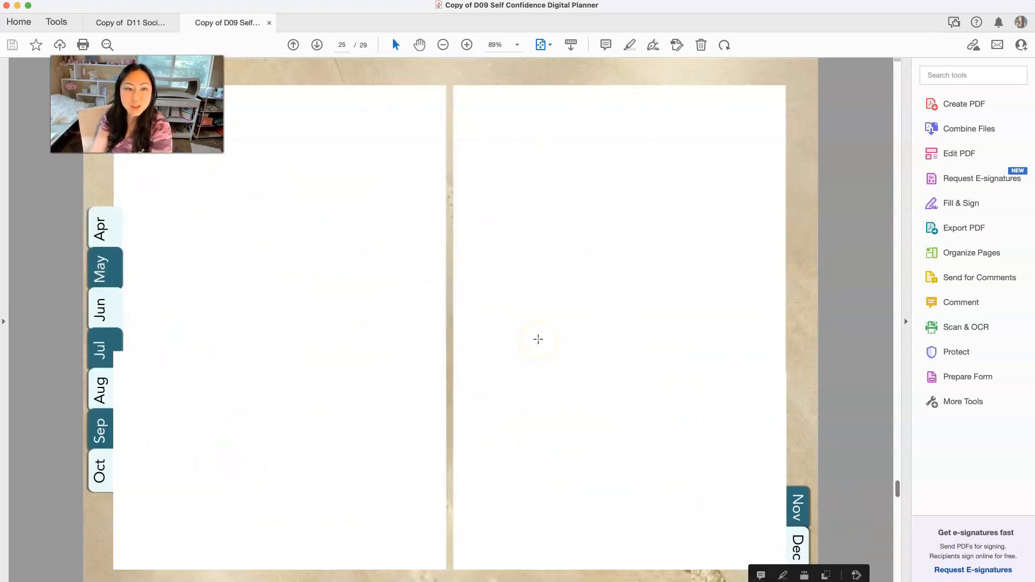
pyautogui.click(563, 323)
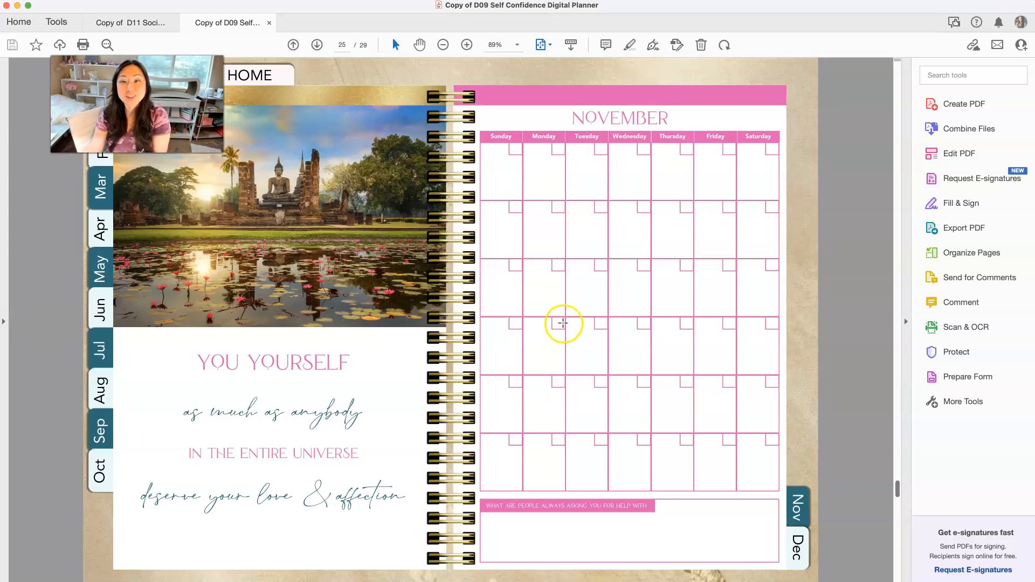